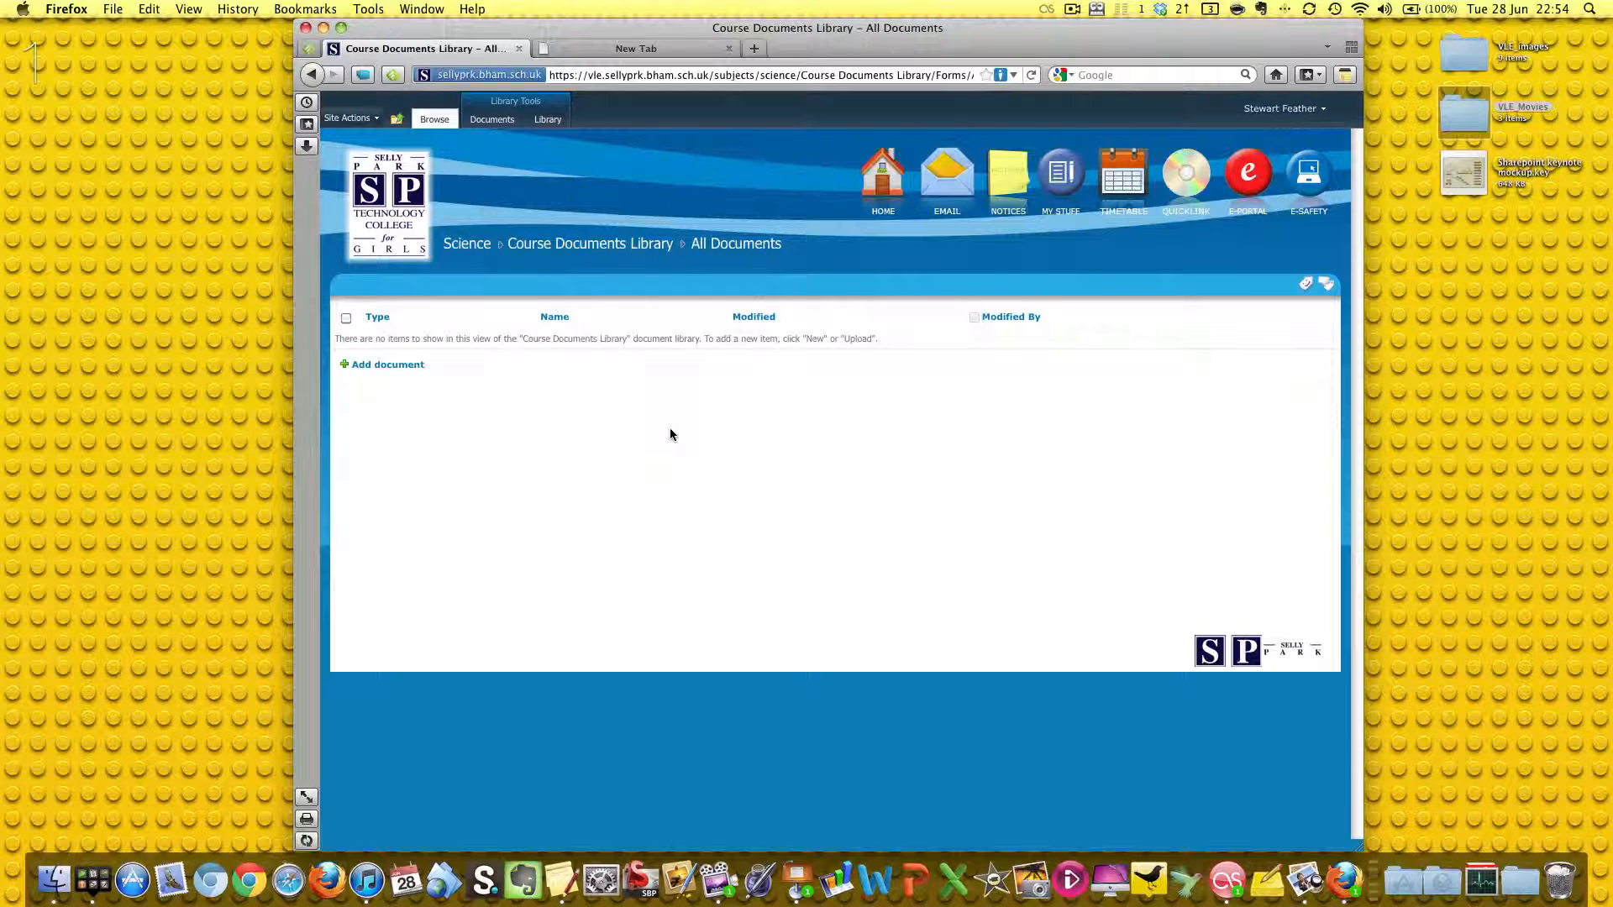
Return to the Science site's home page from the Course Documents Library.
{"action": "key", "text": "super+Left"}
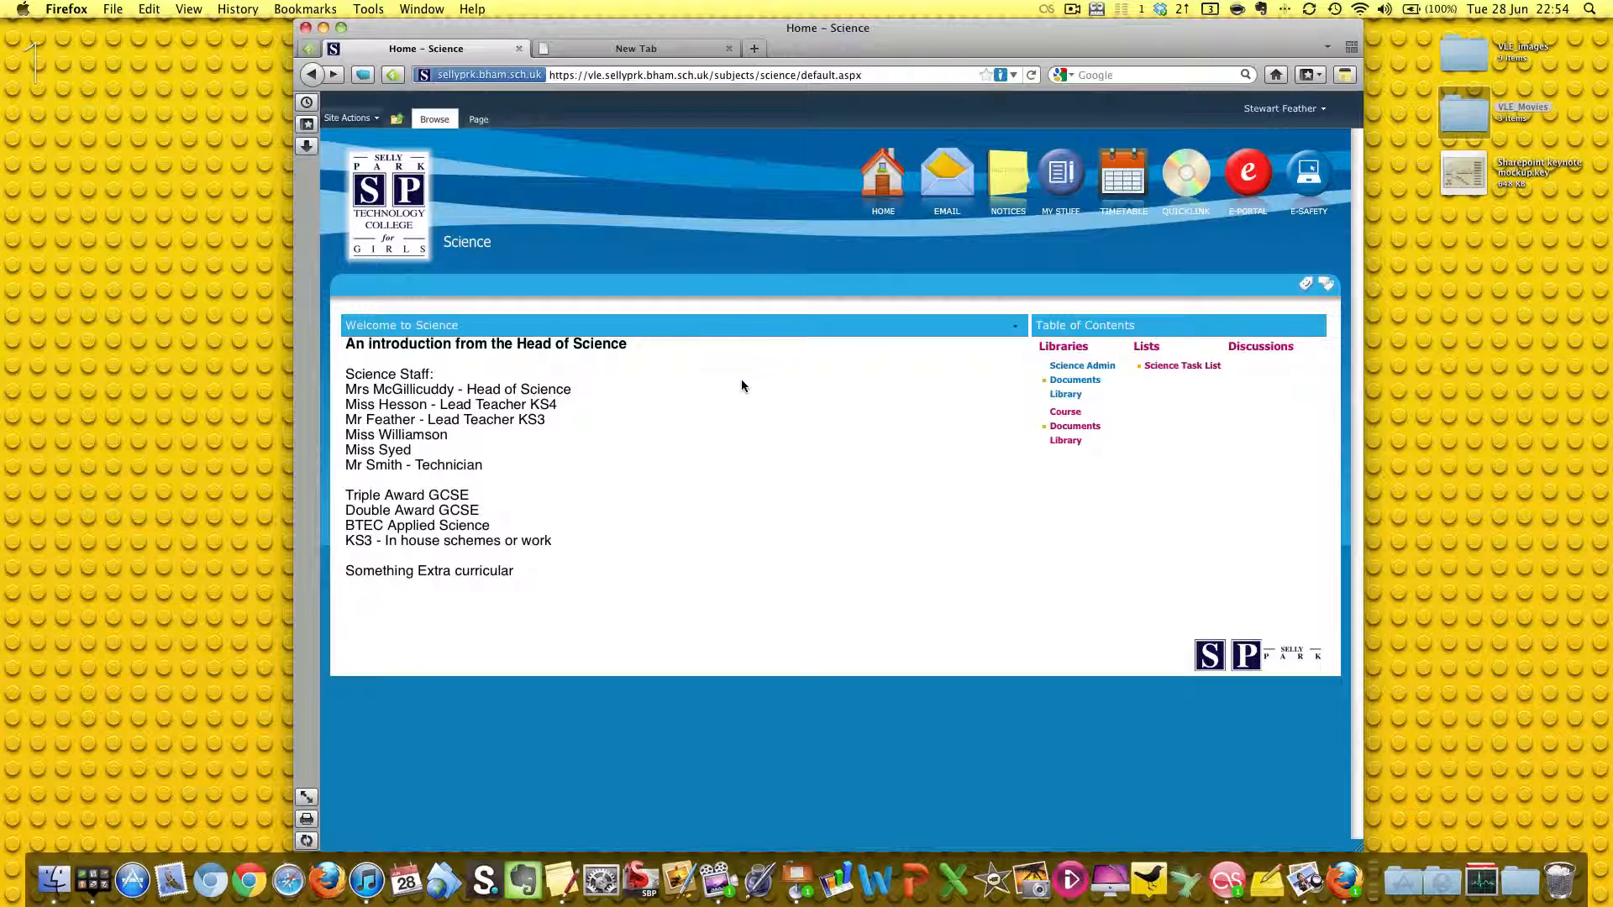
{"action": "left_click", "coordinate": [344, 119]}
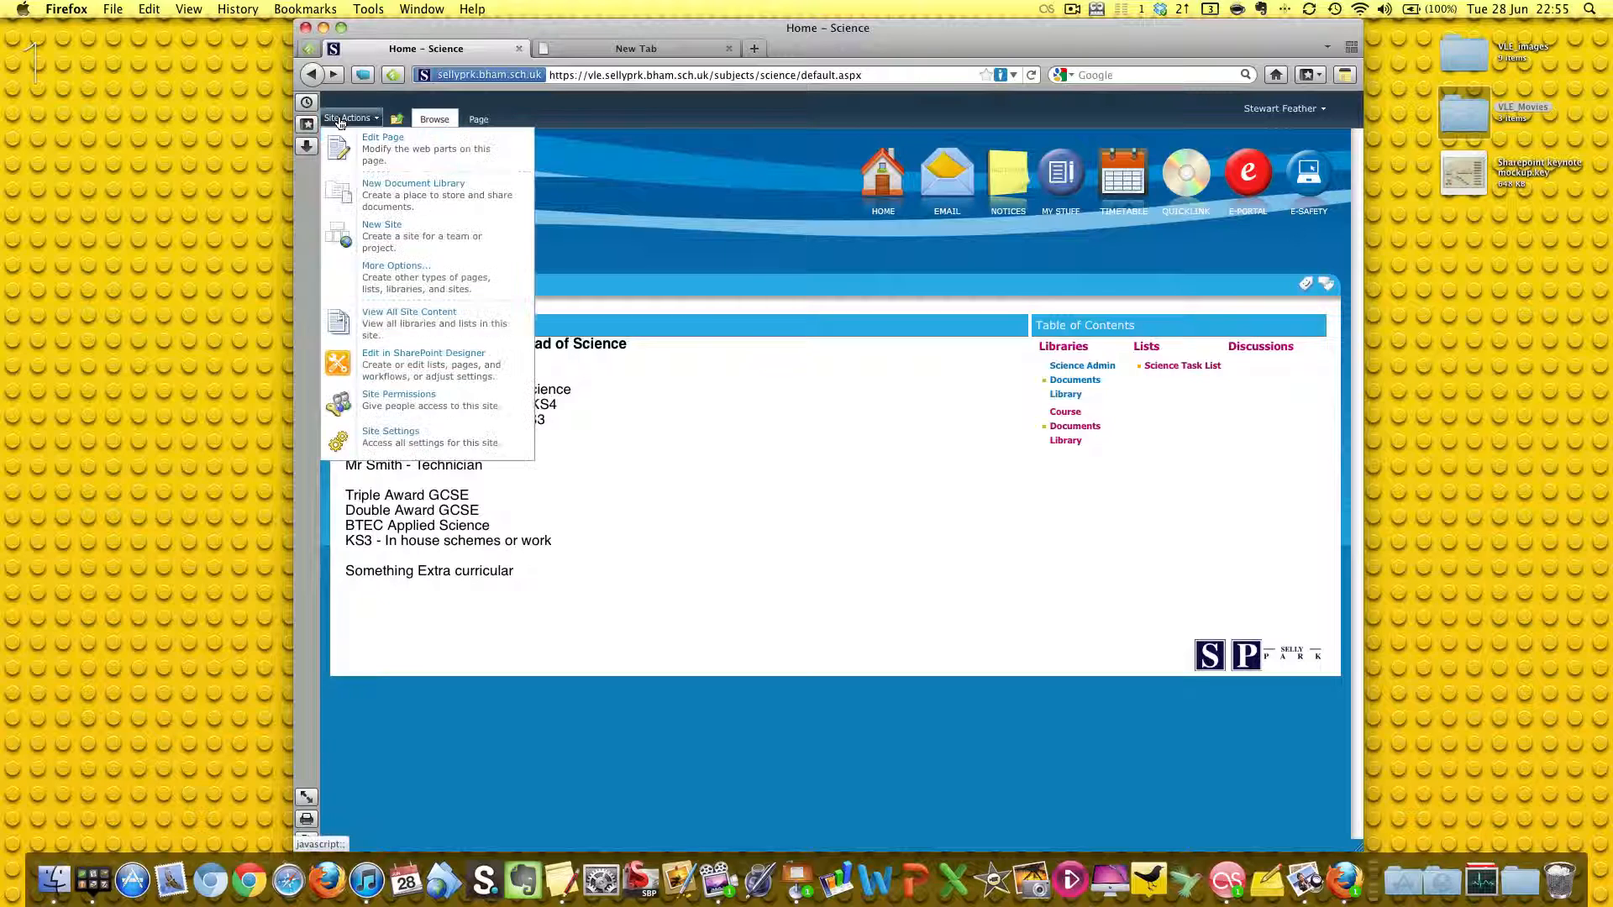
{"action": "left_click", "coordinate": [485, 329]}
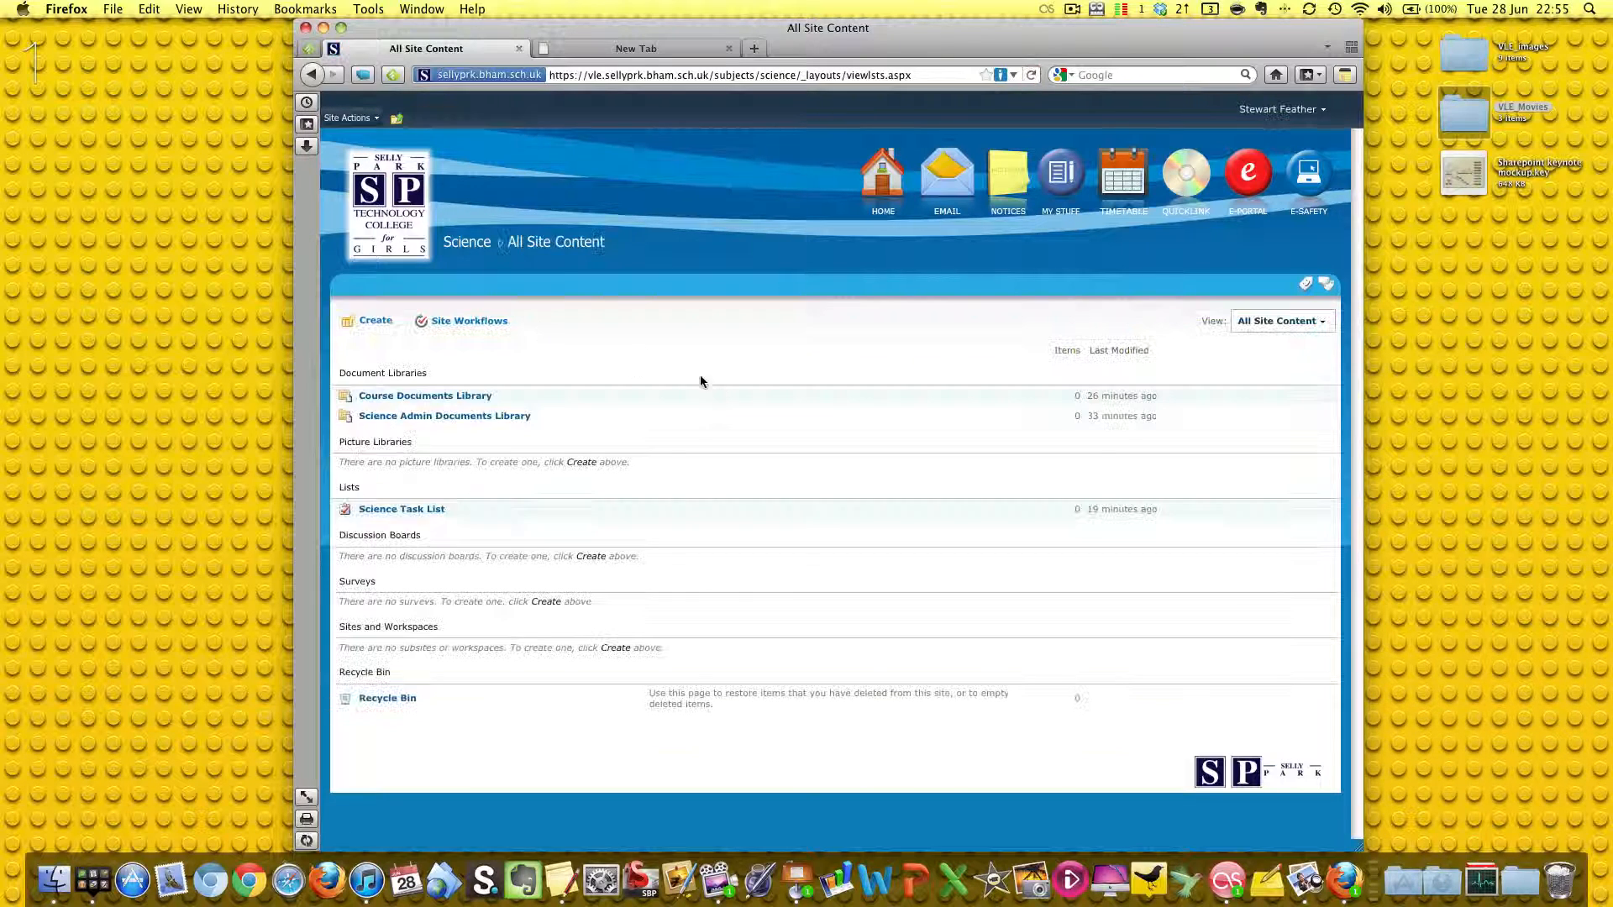
{"action": "left_click", "coordinate": [375, 320]}
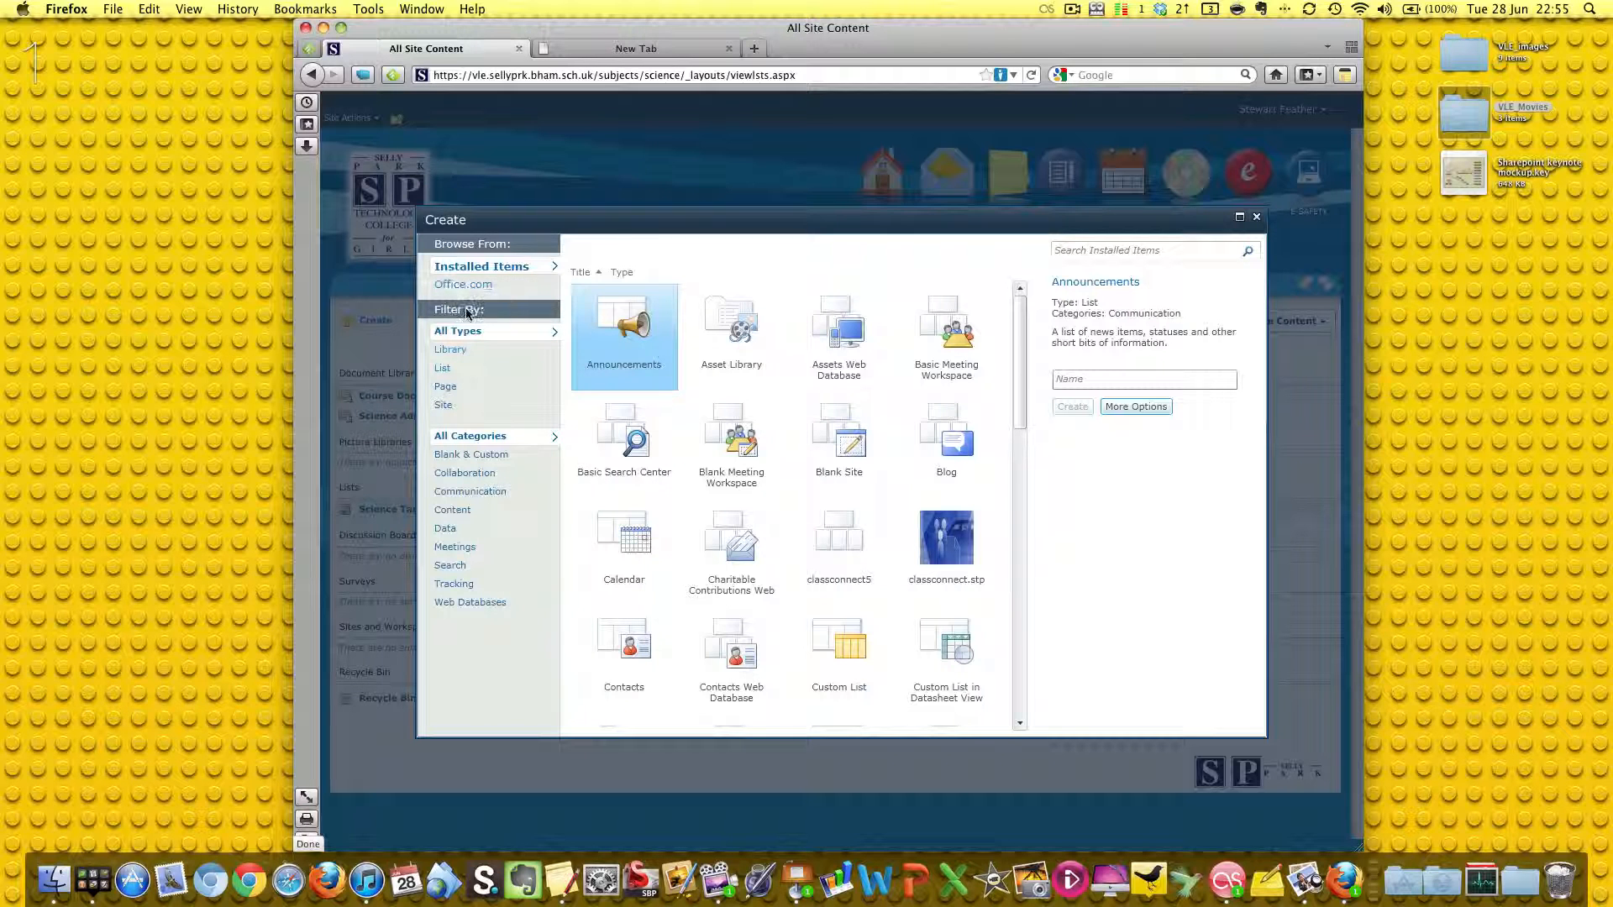
{"action": "left_click", "coordinate": [444, 370]}
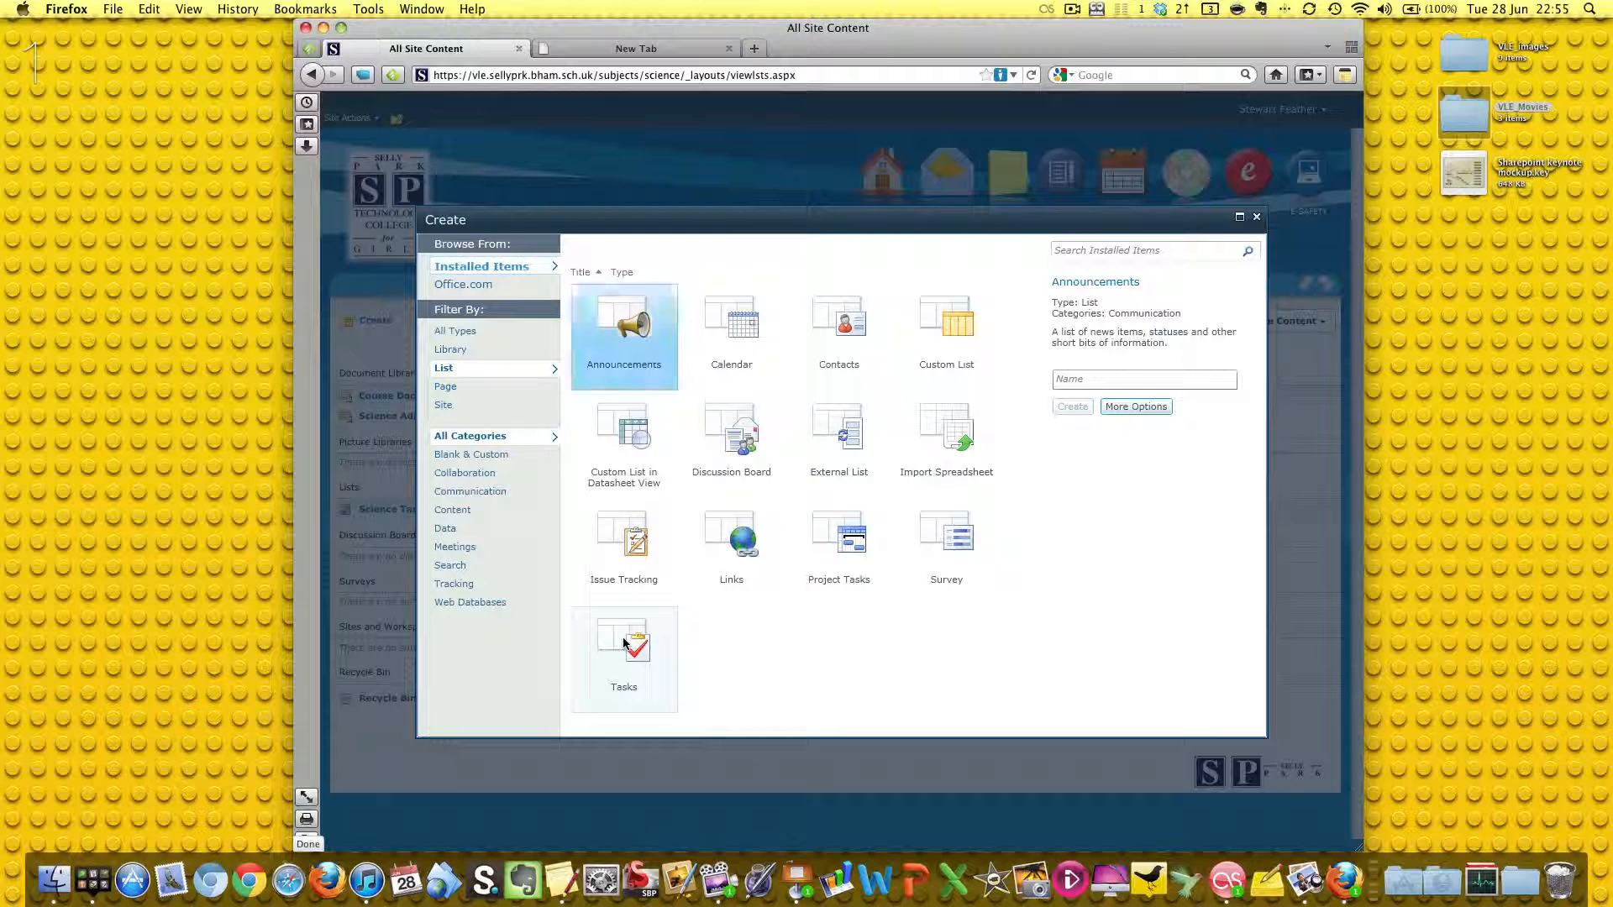
{"action": "left_click", "coordinate": [623, 643]}
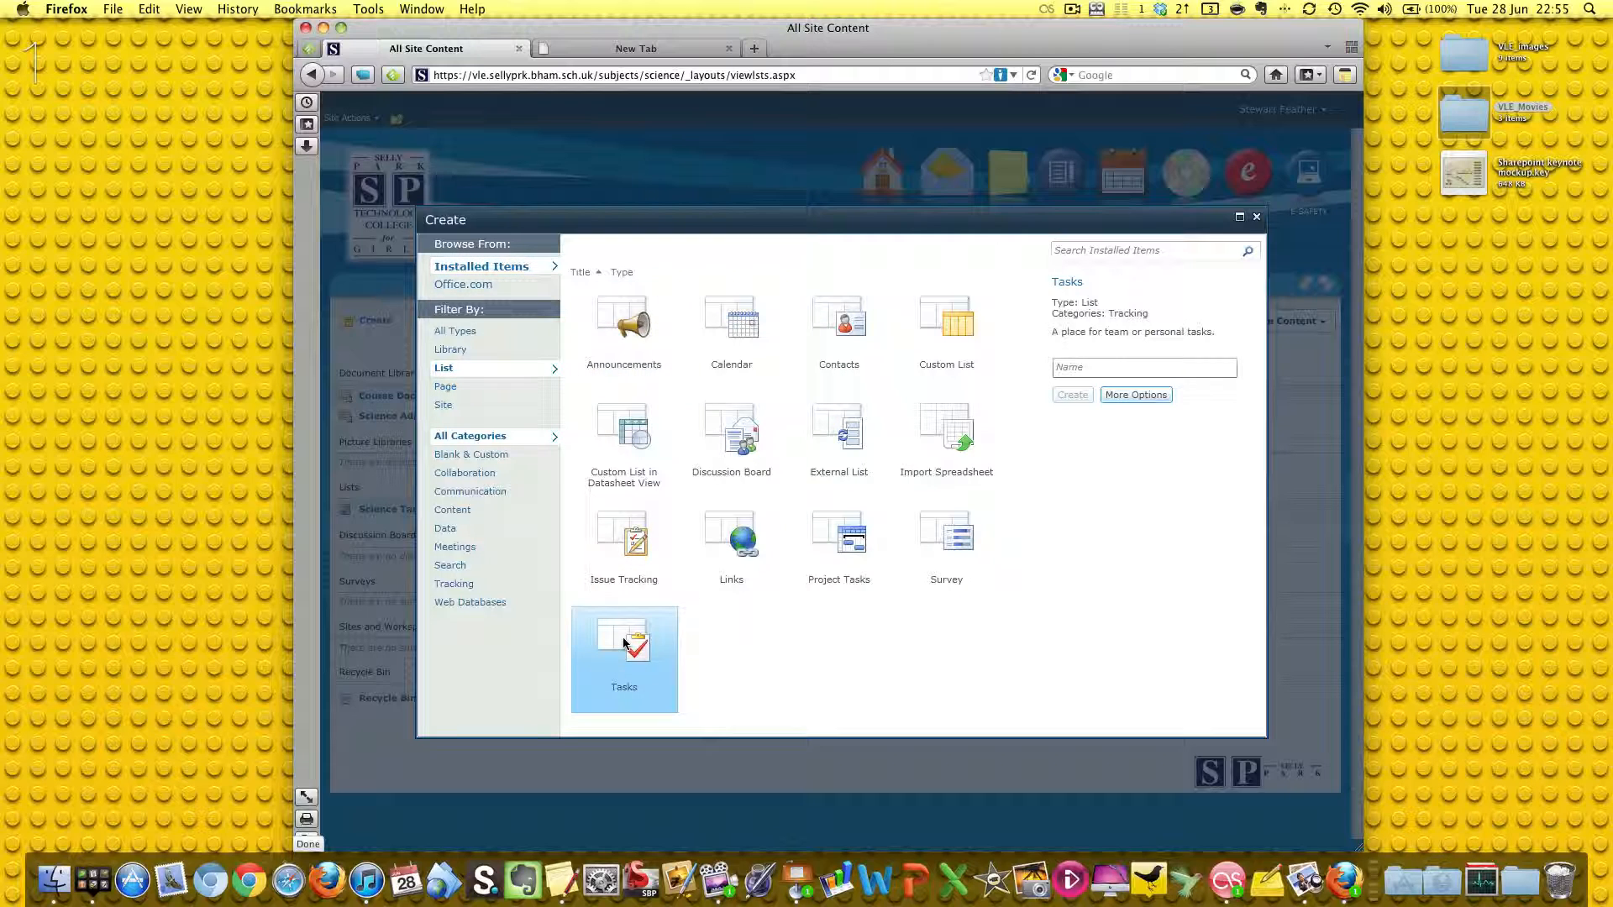
{"action": "left_click", "coordinate": [1101, 367]}
{"action": "type", "text": "SCi"}
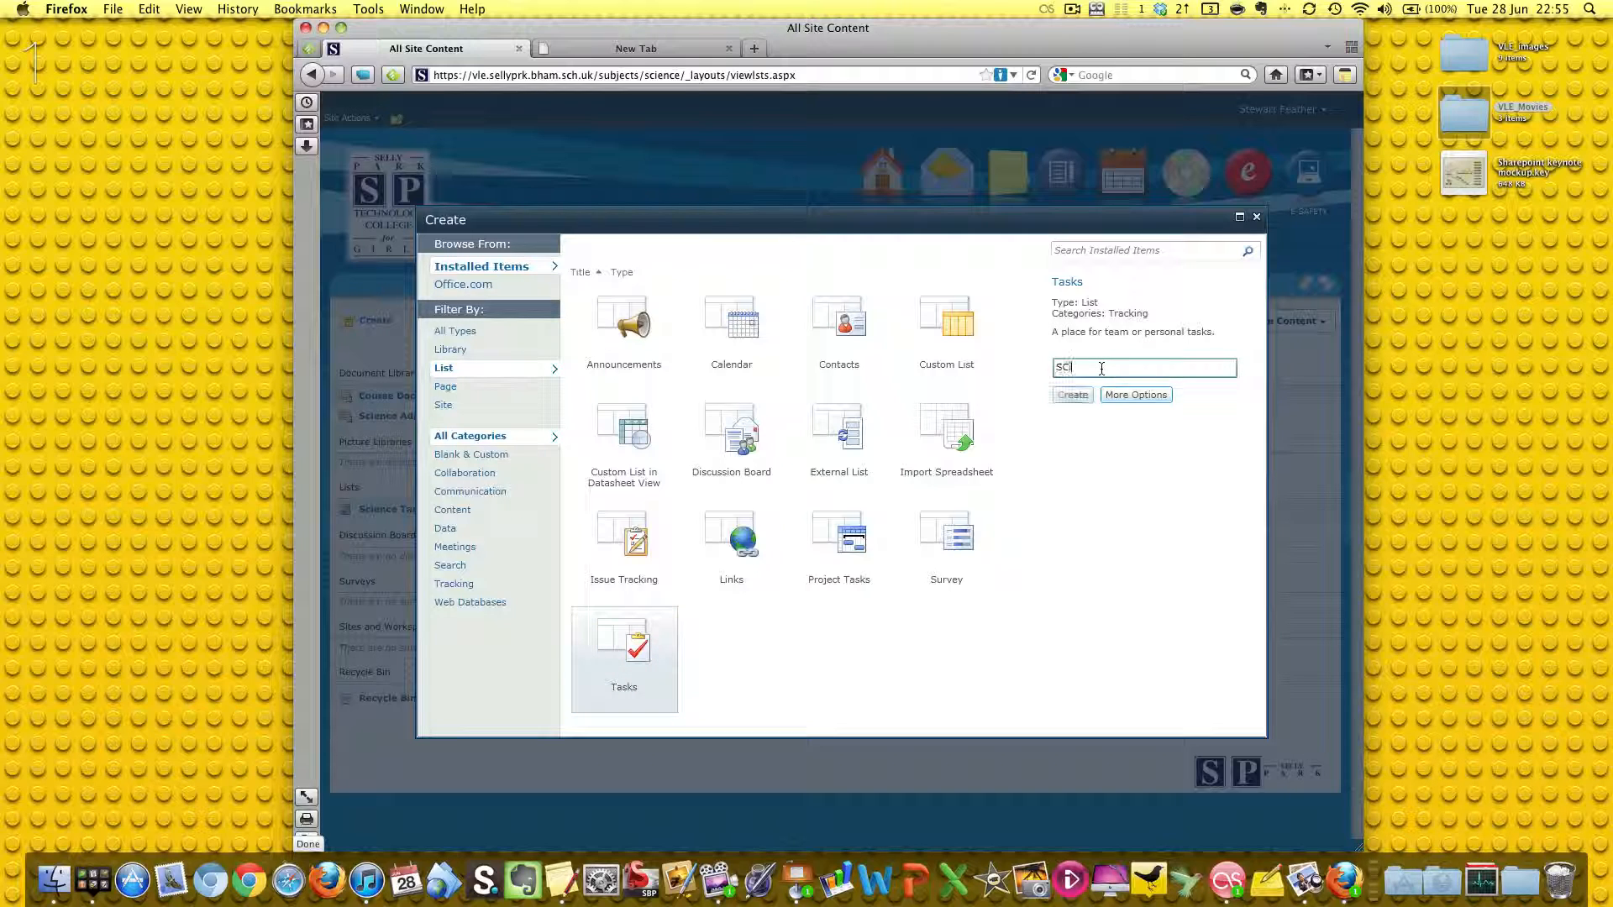
{"action": "type", "text": "ence Task List"}
{"action": "left_click_drag", "start_coordinate": [1143, 367], "coordinate": [1021, 371]}
{"action": "key", "text": "BackSpace"}
{"action": "left_click", "coordinate": [1256, 217]}
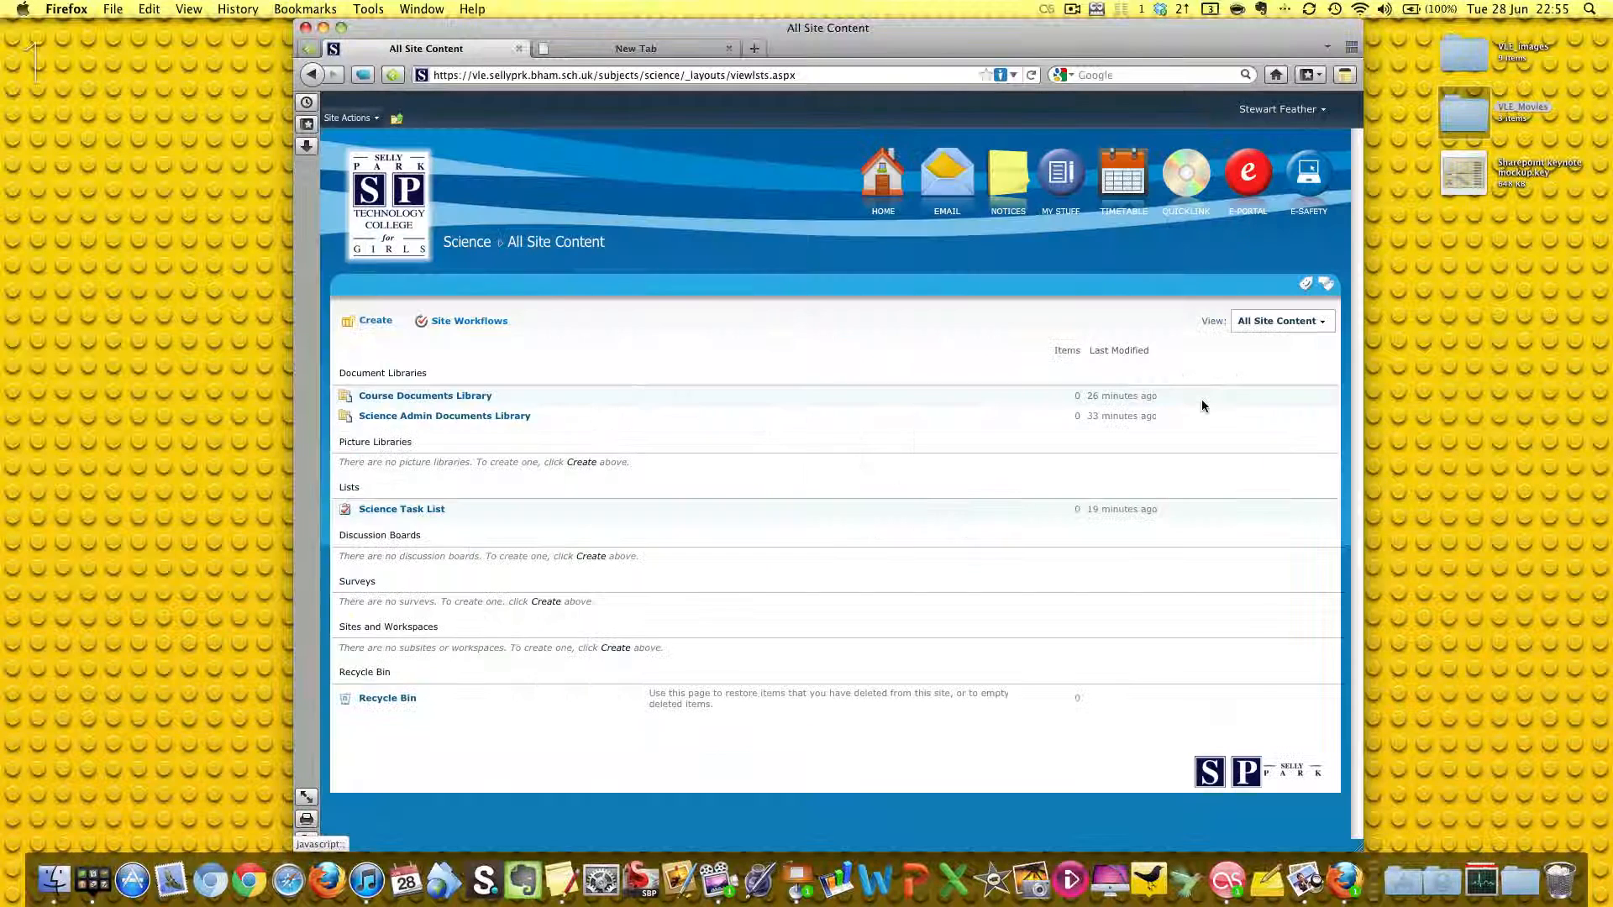
{"action": "left_click", "coordinate": [463, 243]}
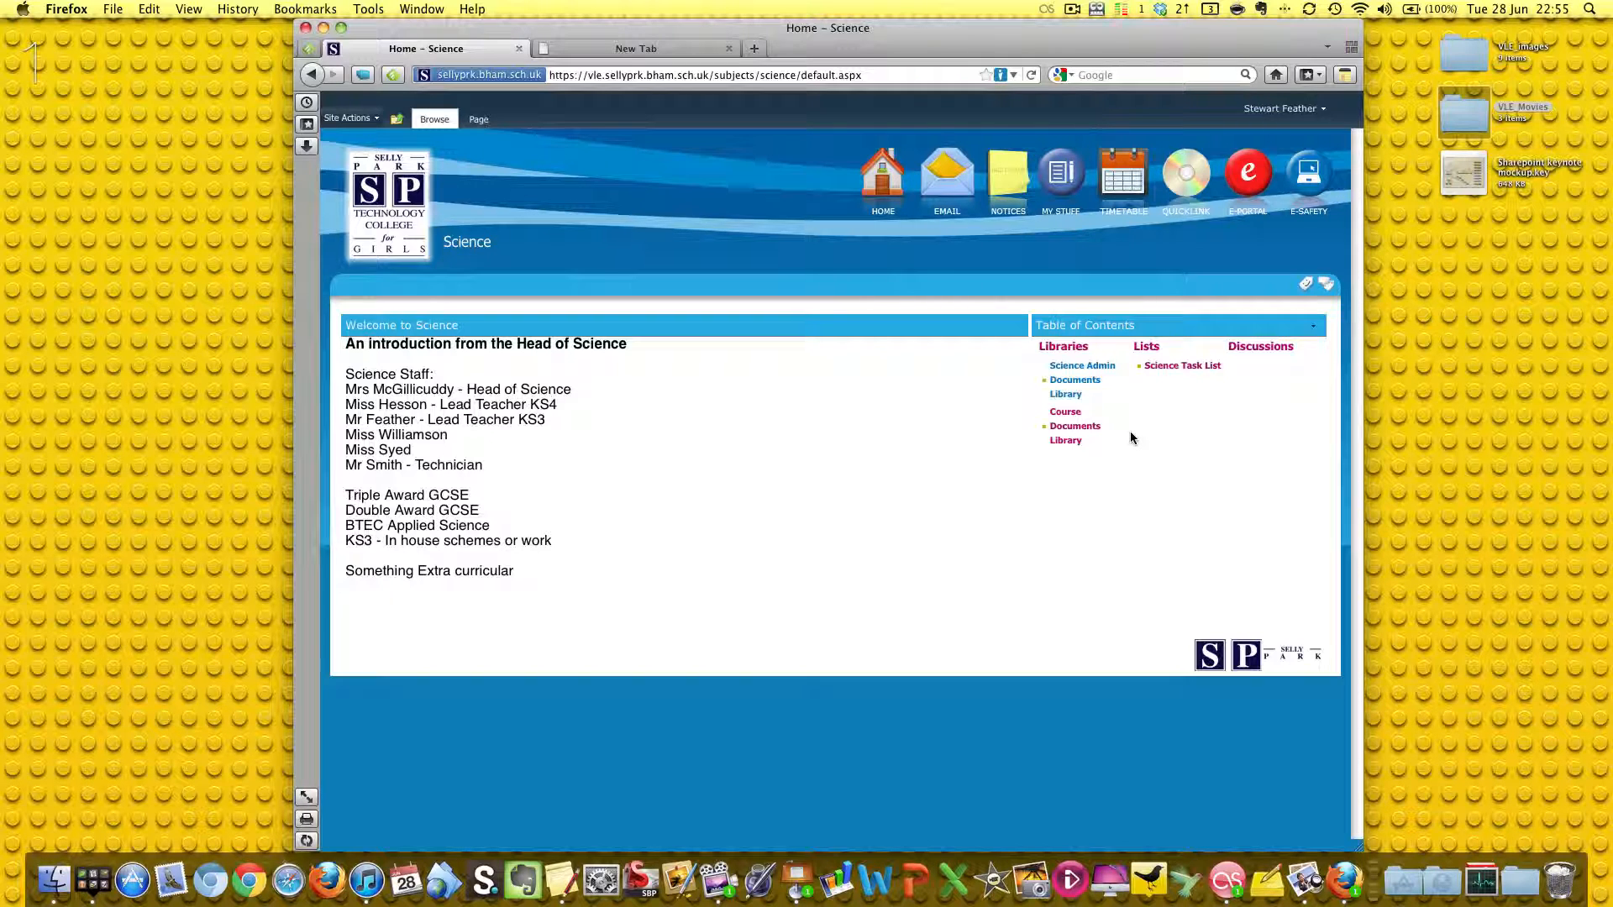
Switch to the Keynote mockup, highlight Staff Task Management Tool and Equipment Inventory in its table of contents, and return to Firefox.
{"action": "key", "text": "ctrl+Right"}
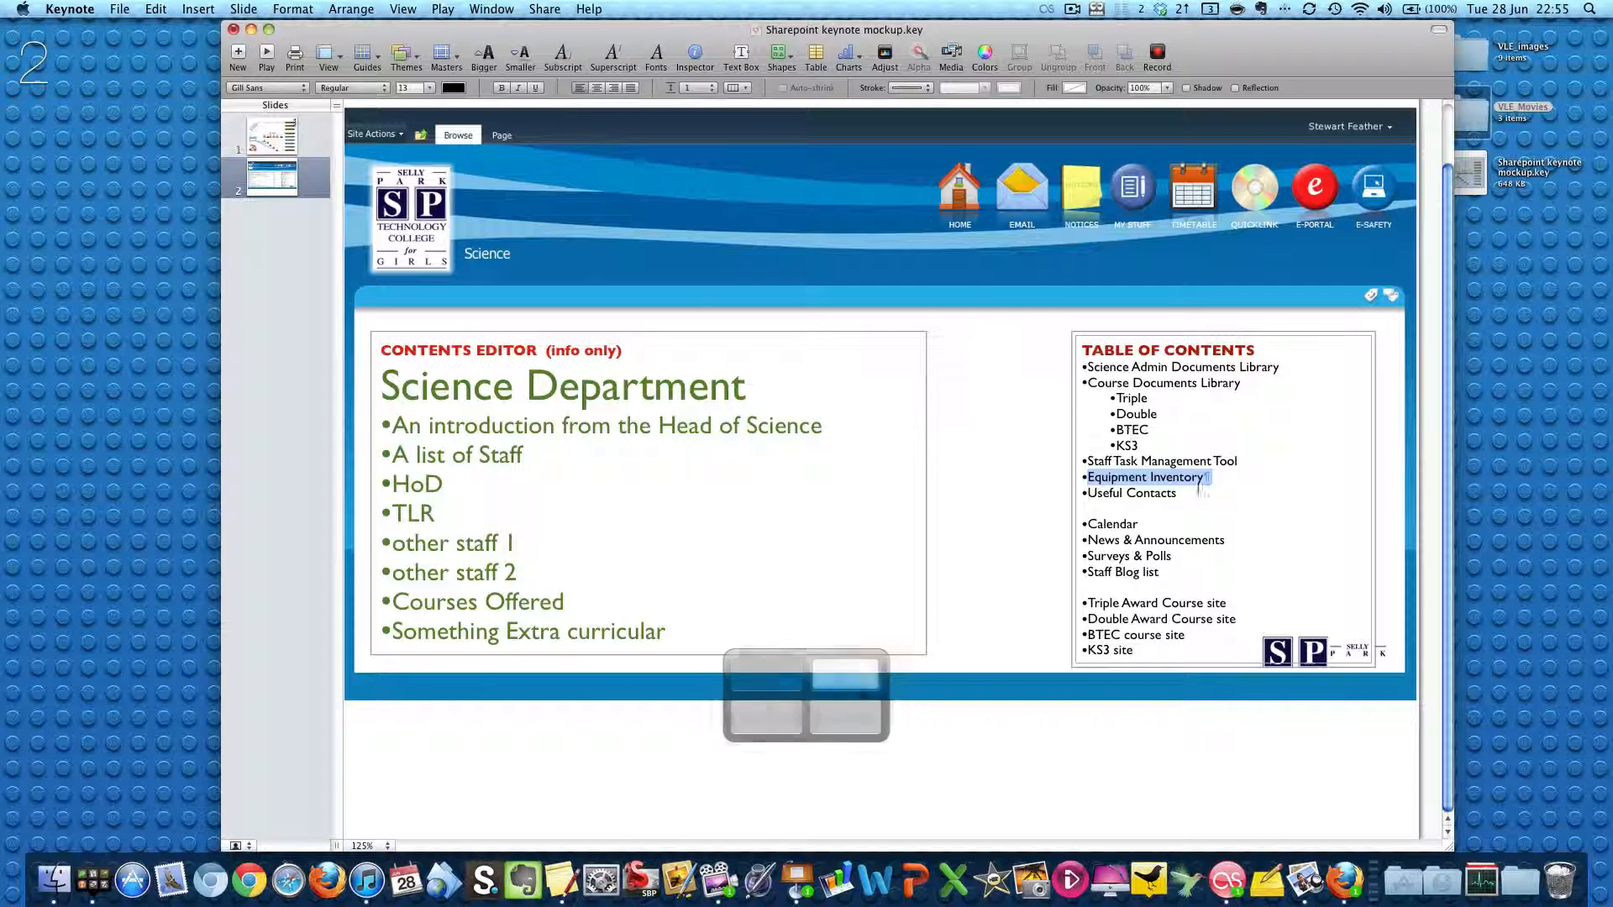
{"action": "left_click", "coordinate": [1226, 491]}
{"action": "double_click", "coordinate": [1149, 462]}
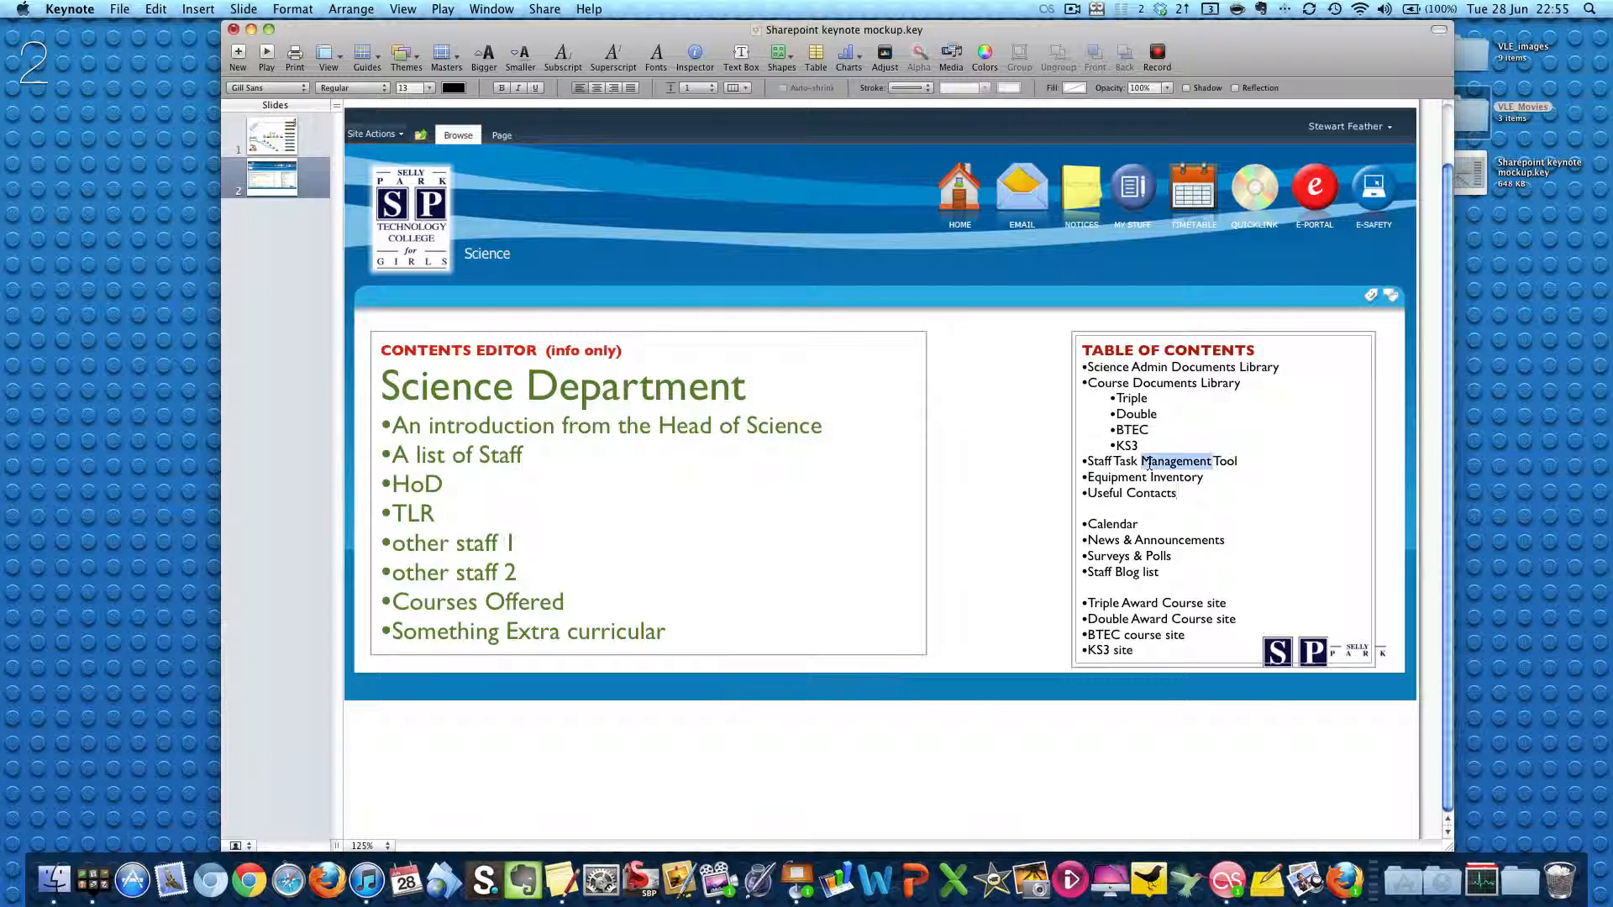
{"action": "triple_click", "coordinate": [1149, 462]}
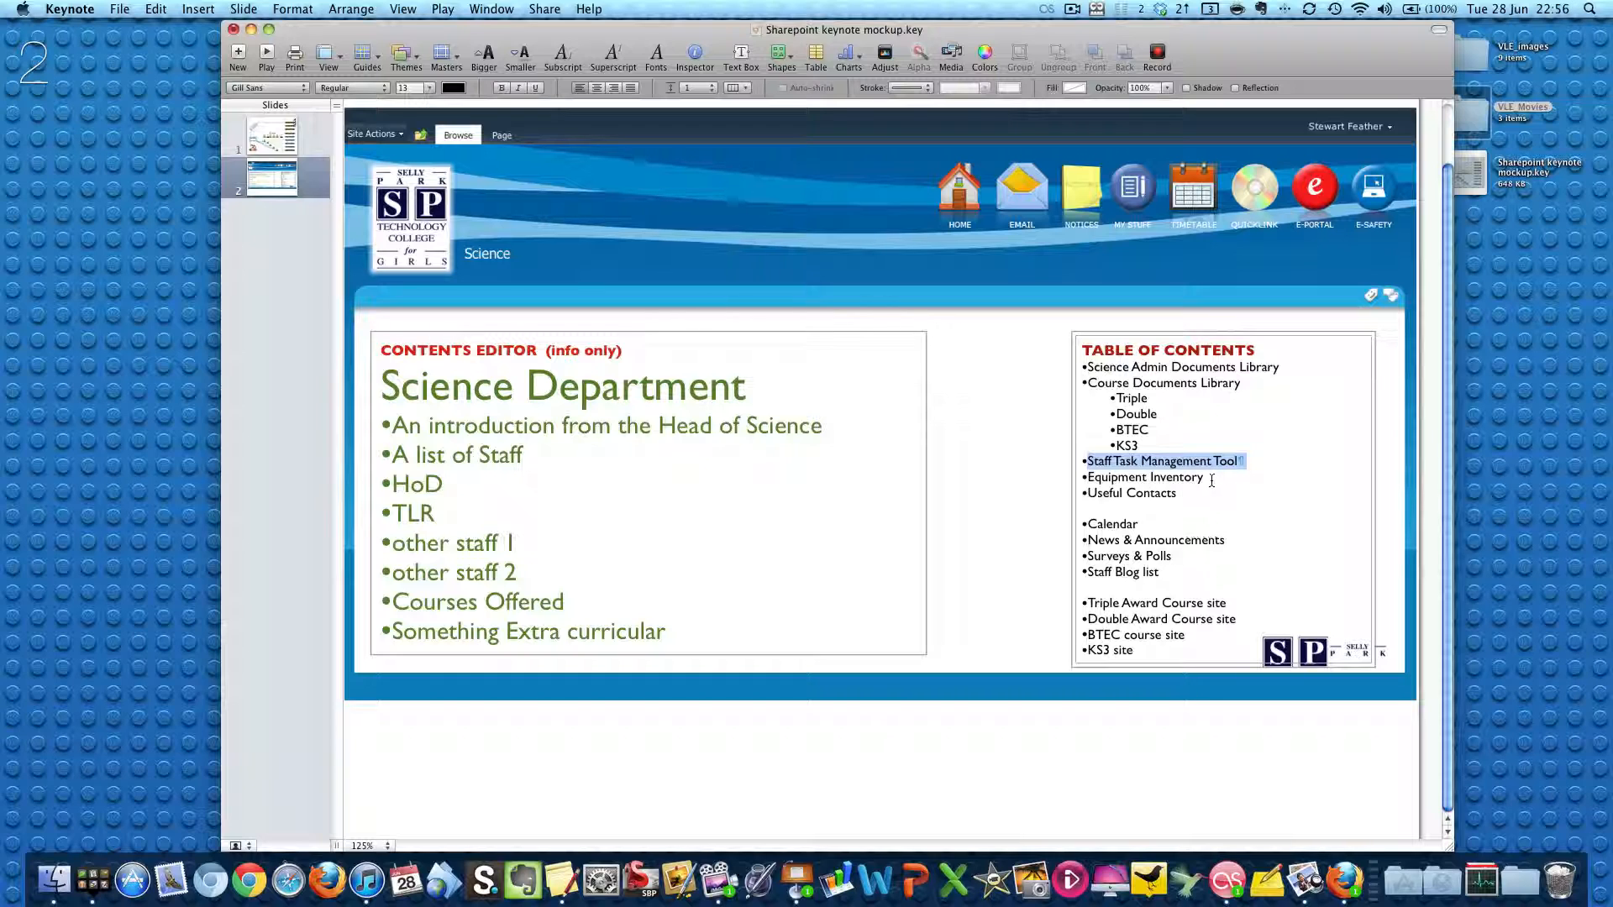
{"action": "left_click_drag", "start_coordinate": [1211, 479], "coordinate": [1088, 479]}
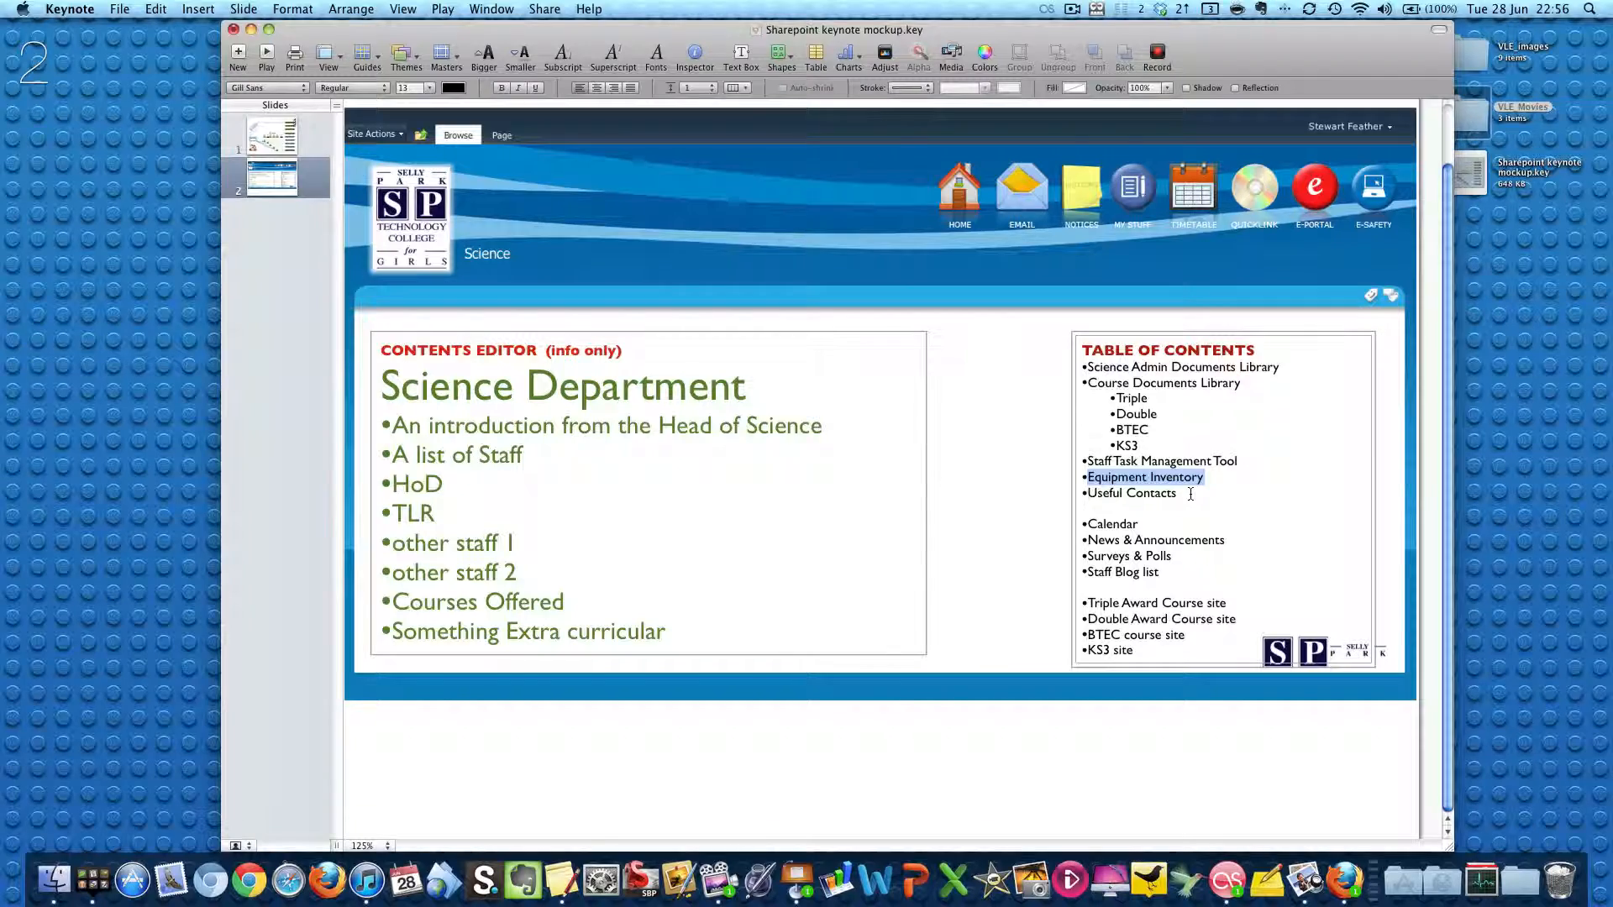
{"action": "key", "text": "ctrl+Left"}
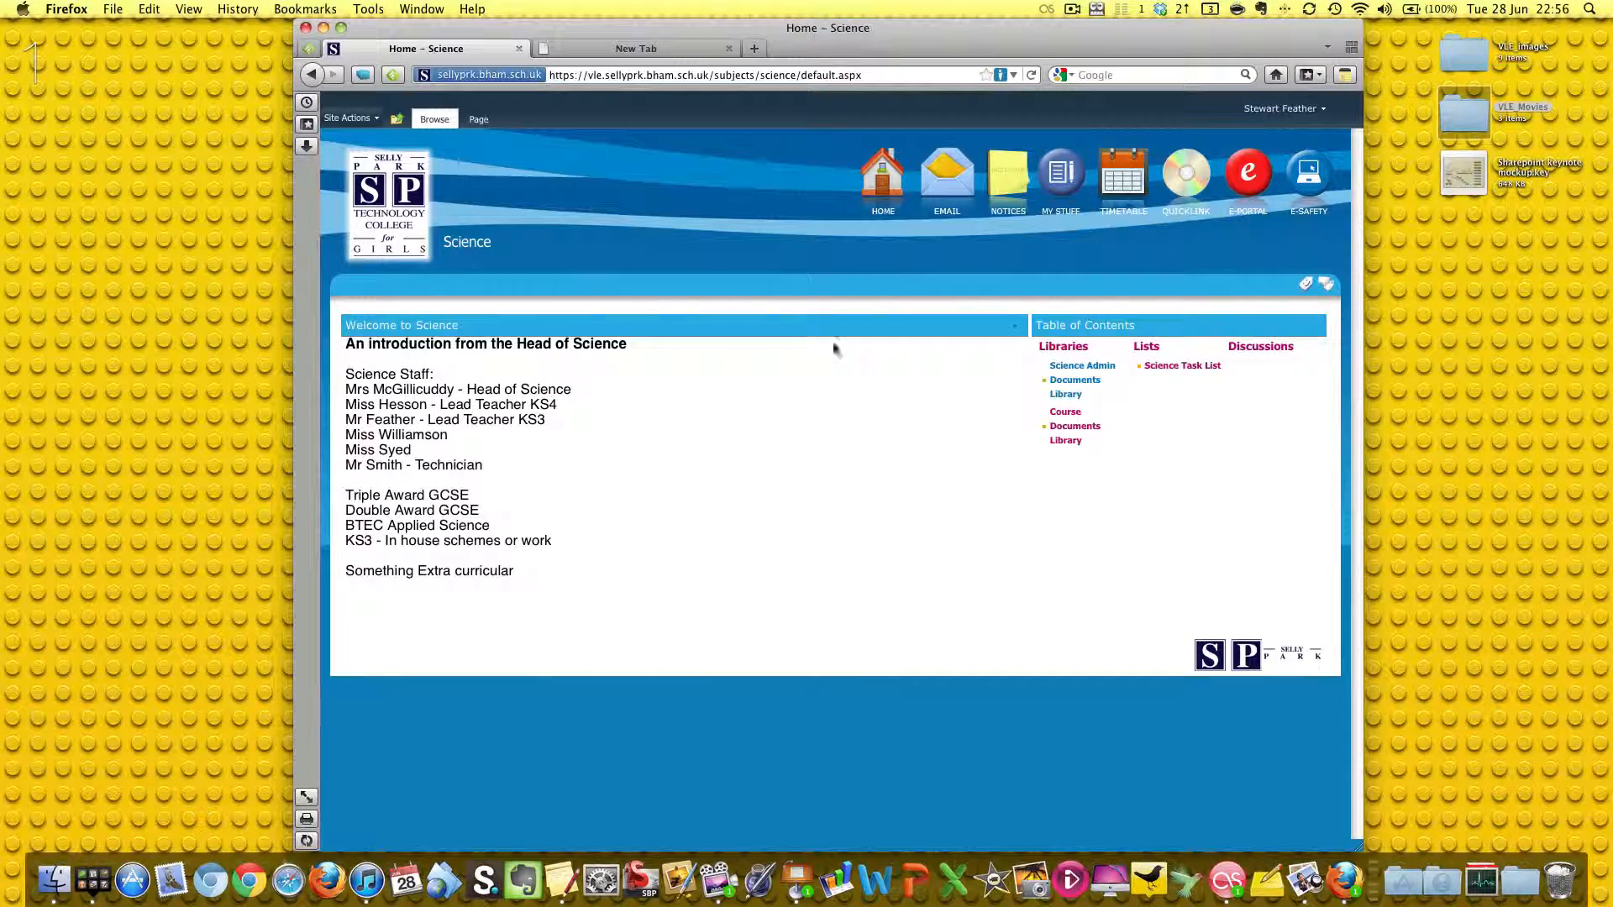
Start creating new content from the Science site's full content listing, choosing the Assets Web Database site template.
{"action": "left_click", "coordinate": [368, 123]}
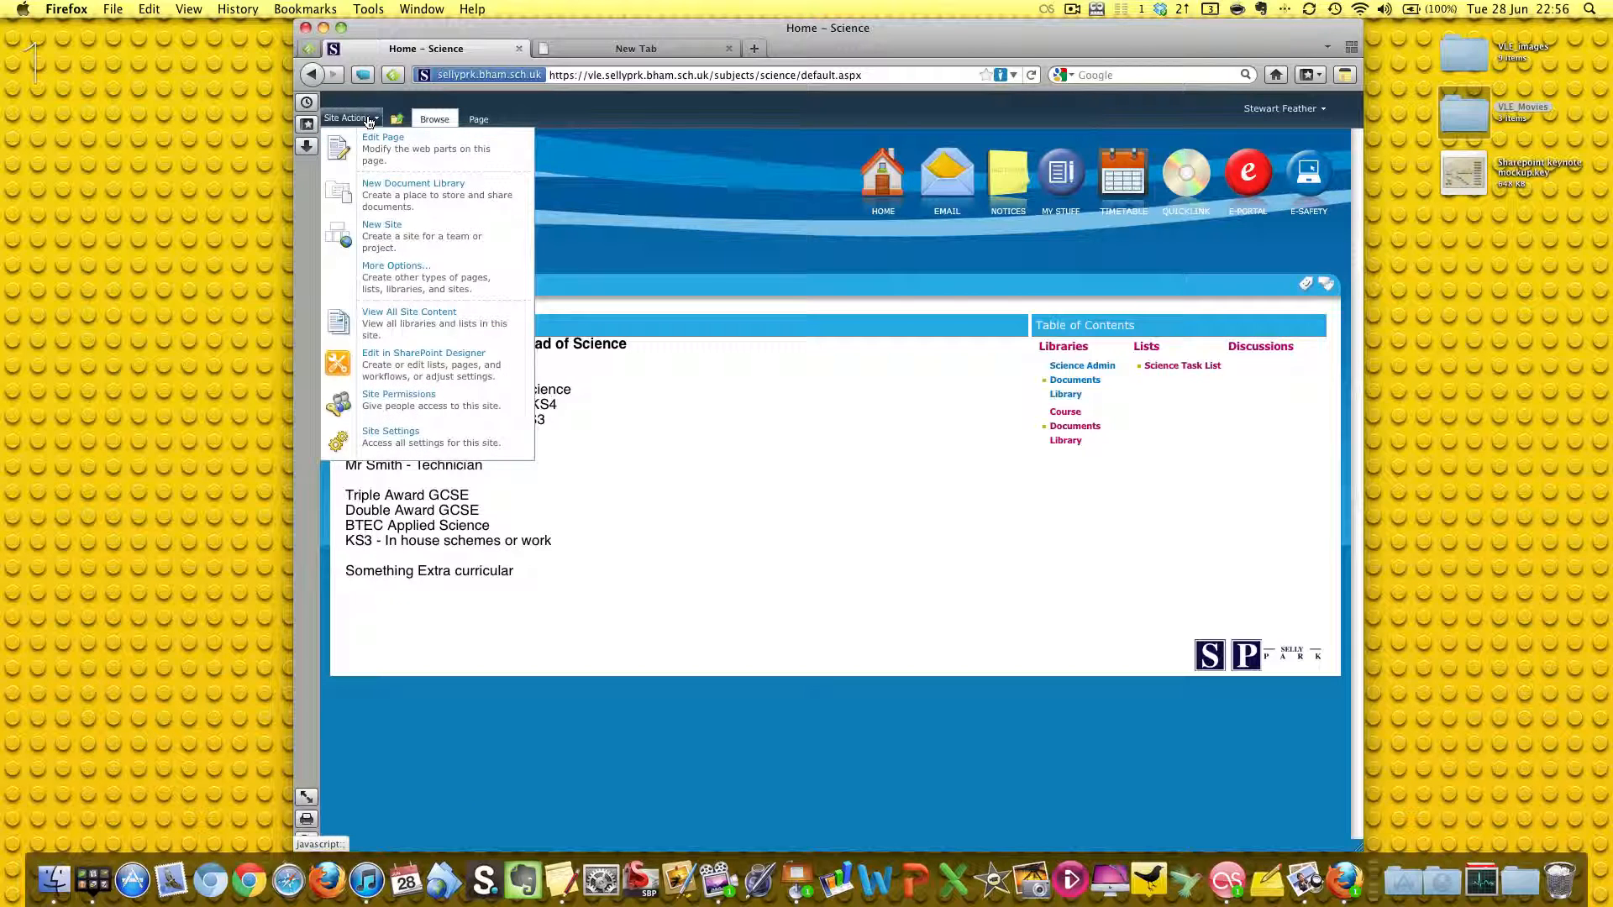
{"action": "left_click", "coordinate": [456, 320]}
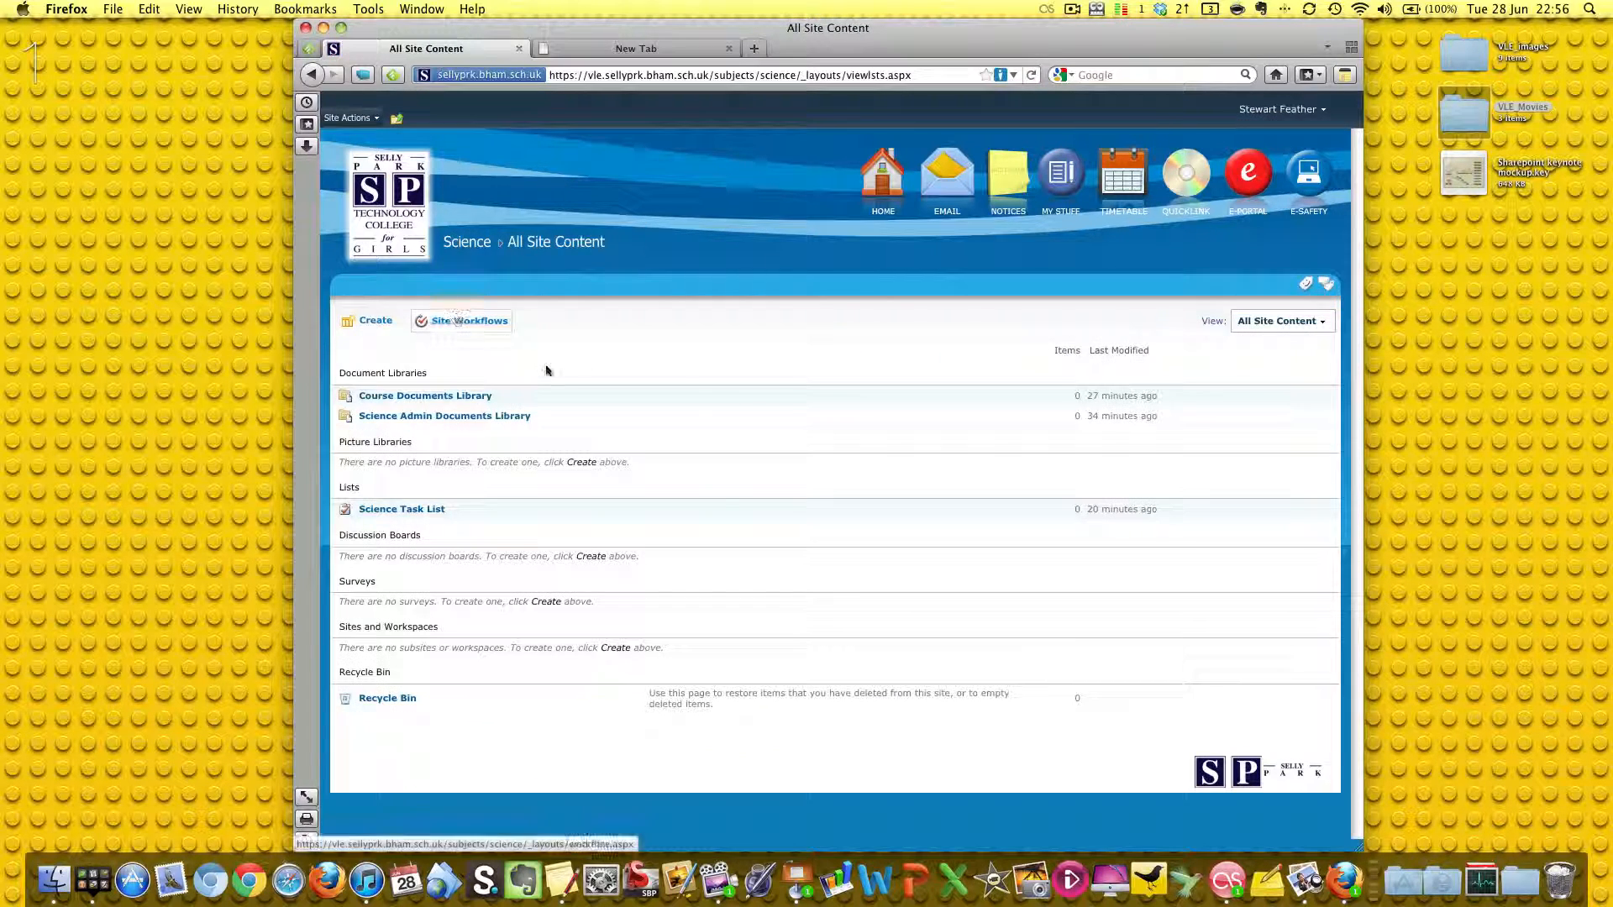
{"action": "left_click", "coordinate": [375, 321]}
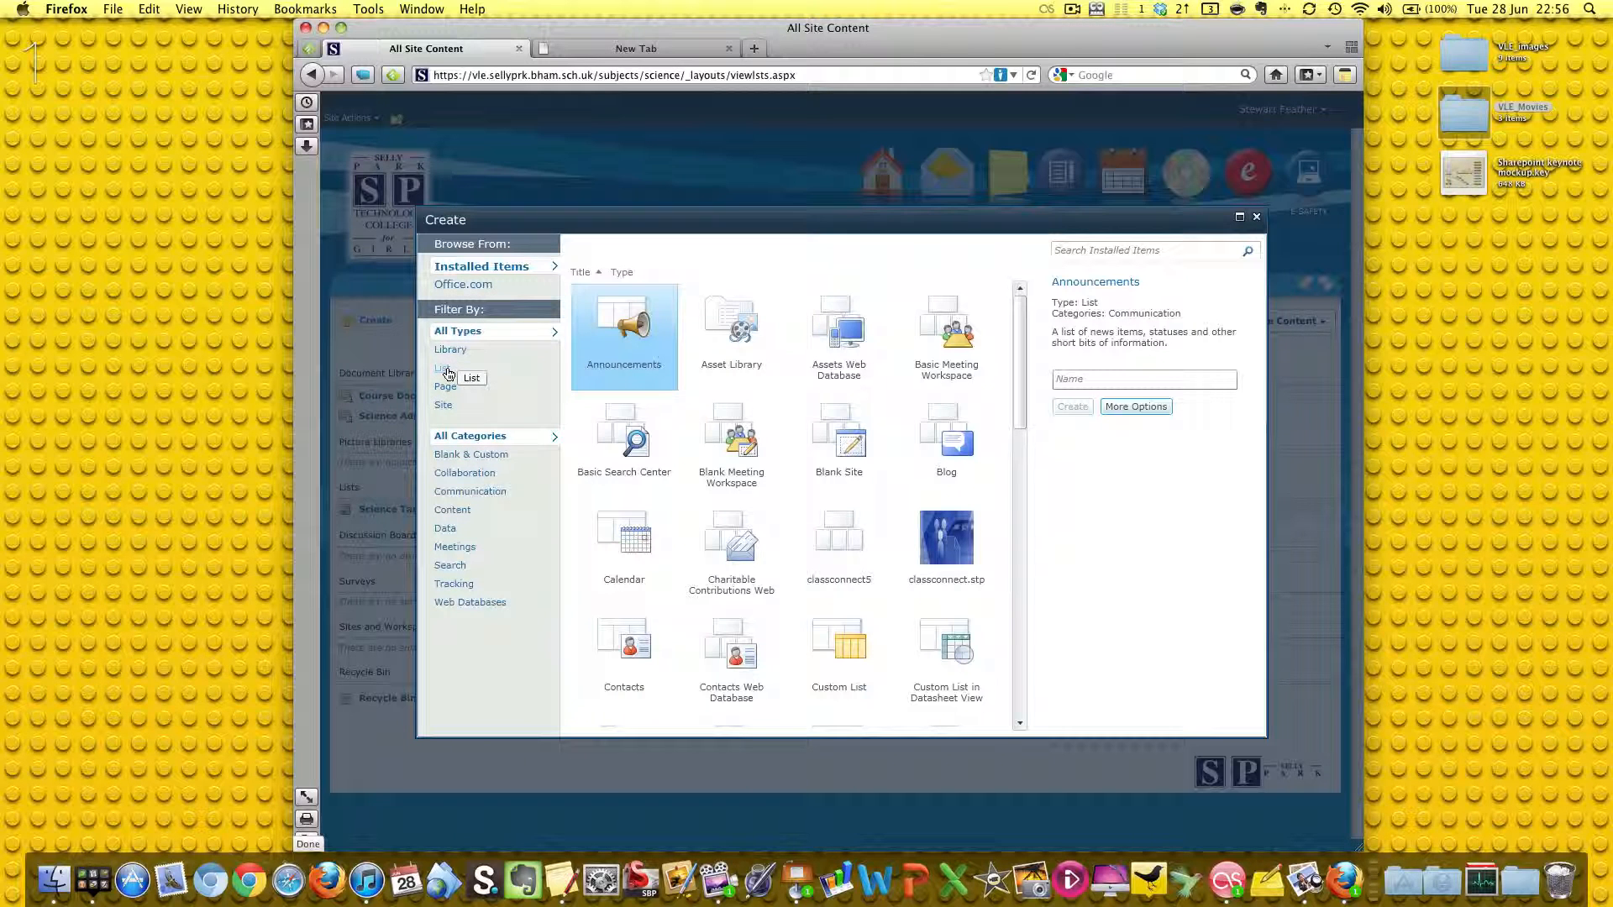
{"action": "left_click", "coordinate": [740, 366]}
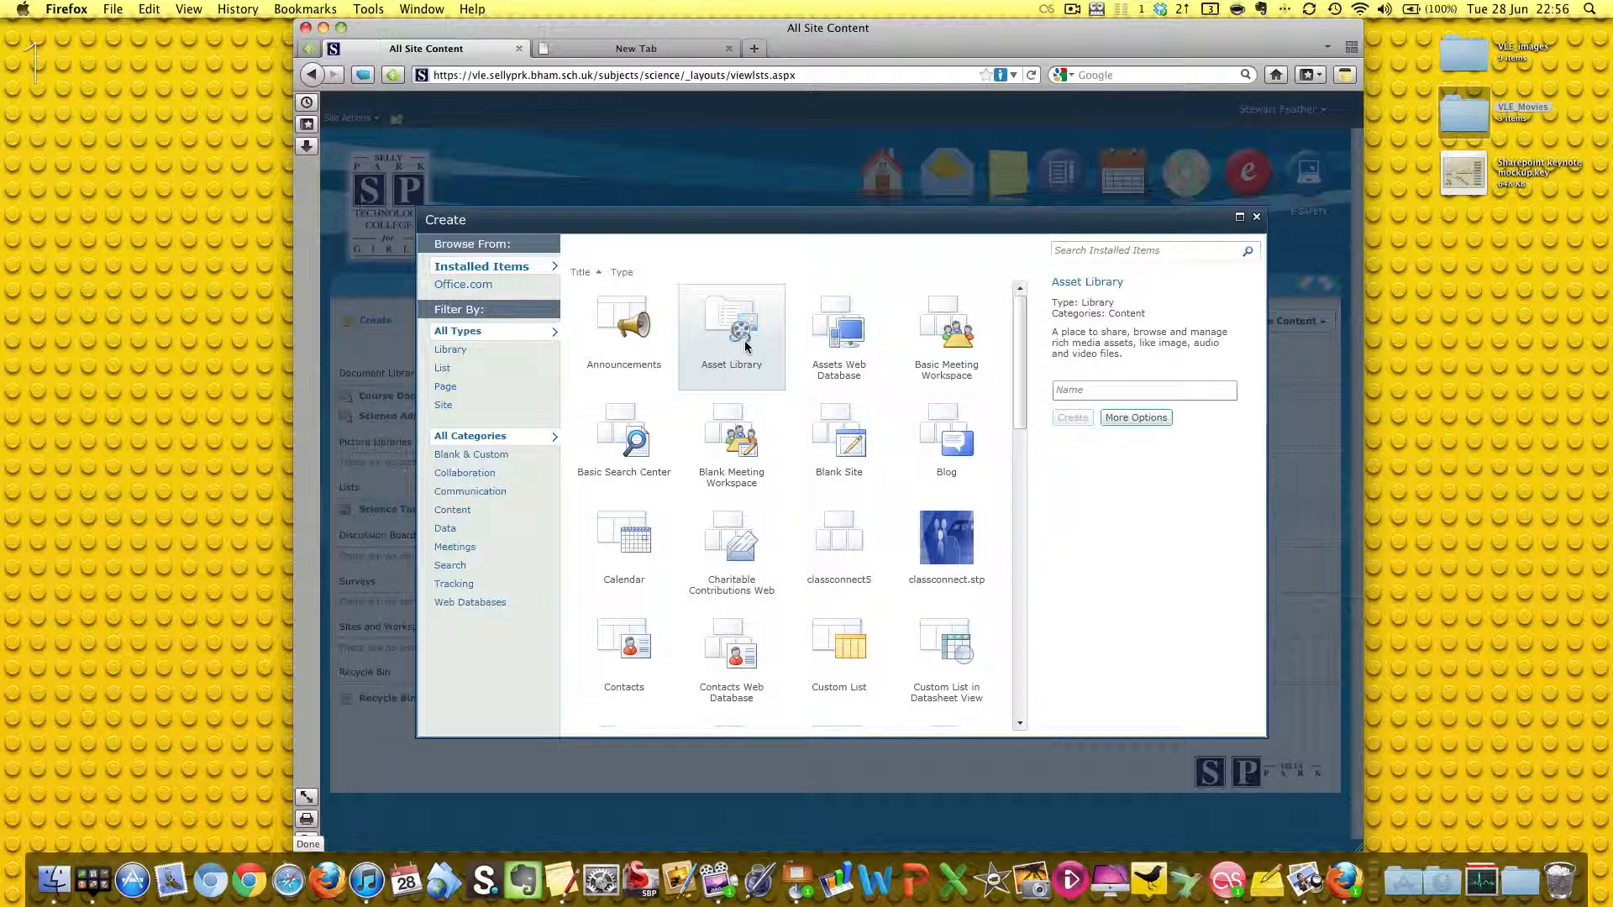
{"action": "left_click", "coordinate": [448, 389]}
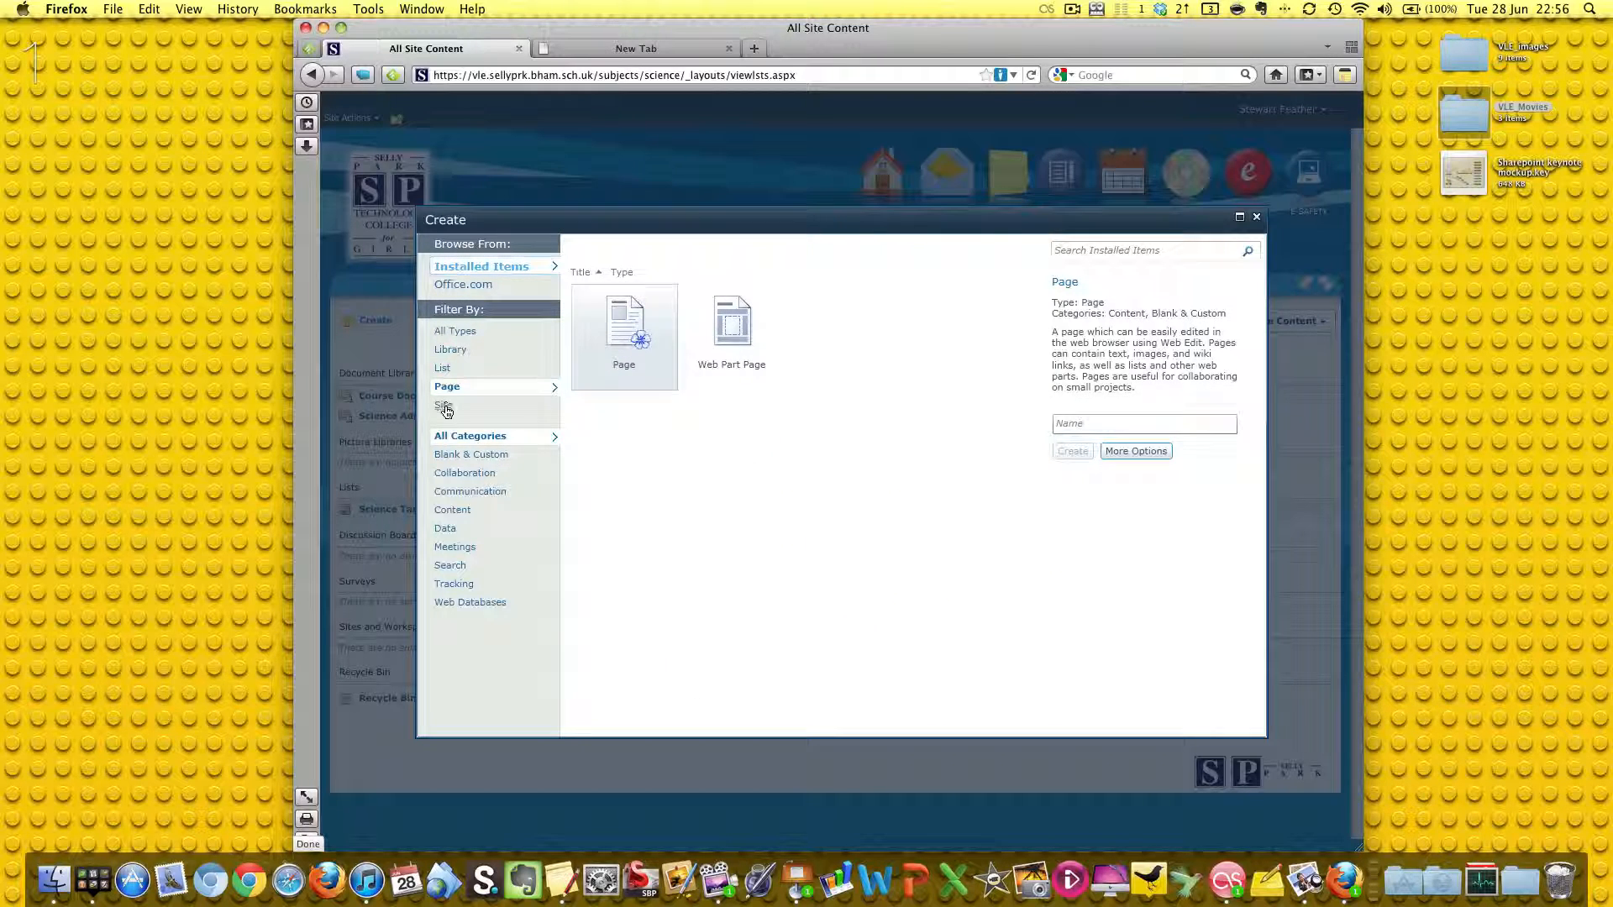
{"action": "left_click", "coordinate": [445, 409]}
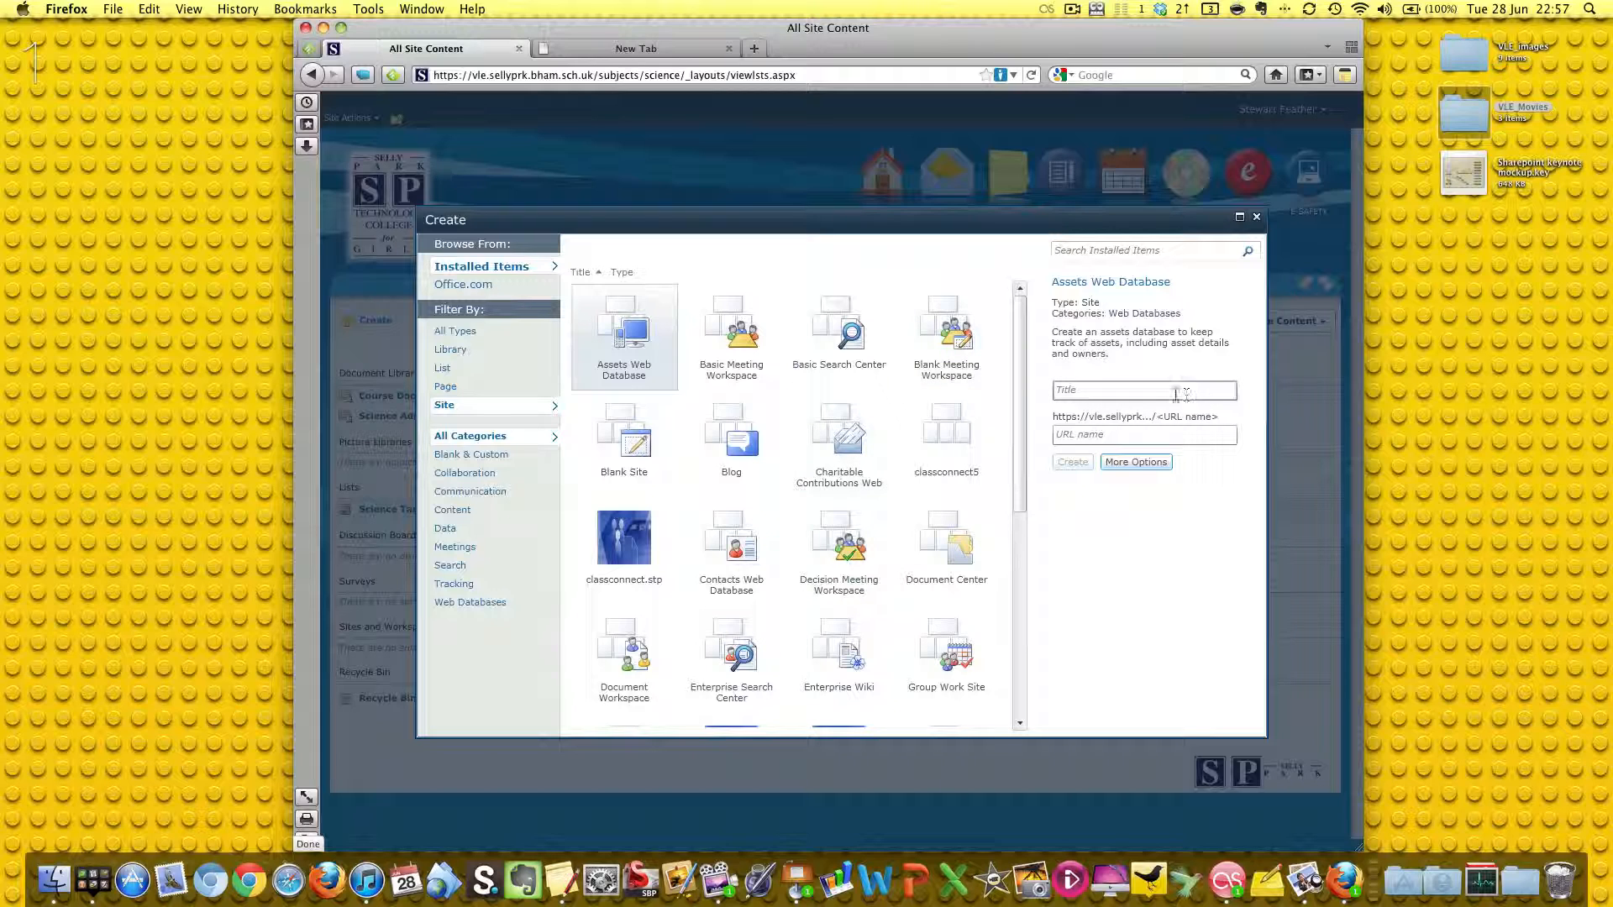
Title the new Assets Web Database site "Science Asset List".
{"action": "left_click", "coordinate": [1137, 393]}
{"action": "type", "text": "SCience Assest"}
{"action": "key", "text": "BackSpace"}
{"action": "type", "text": "t List"}
{"action": "left_click", "coordinate": [1132, 435]}
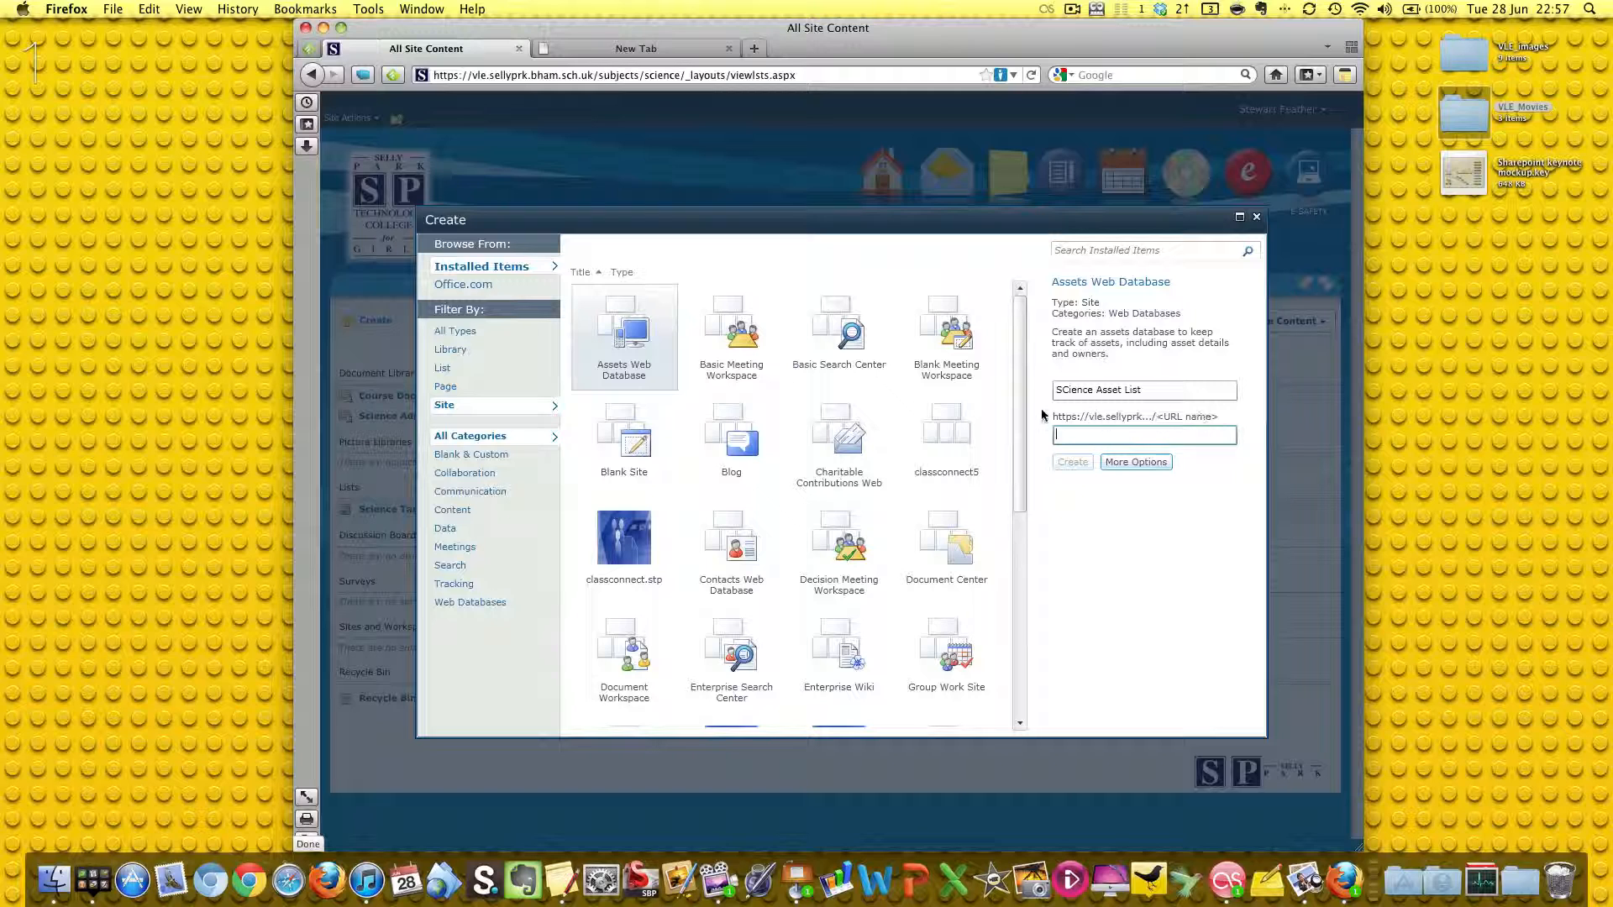
{"action": "left_click", "coordinate": [1061, 391]}
{"action": "key", "text": "Delete"}
{"action": "type", "text": "c"}
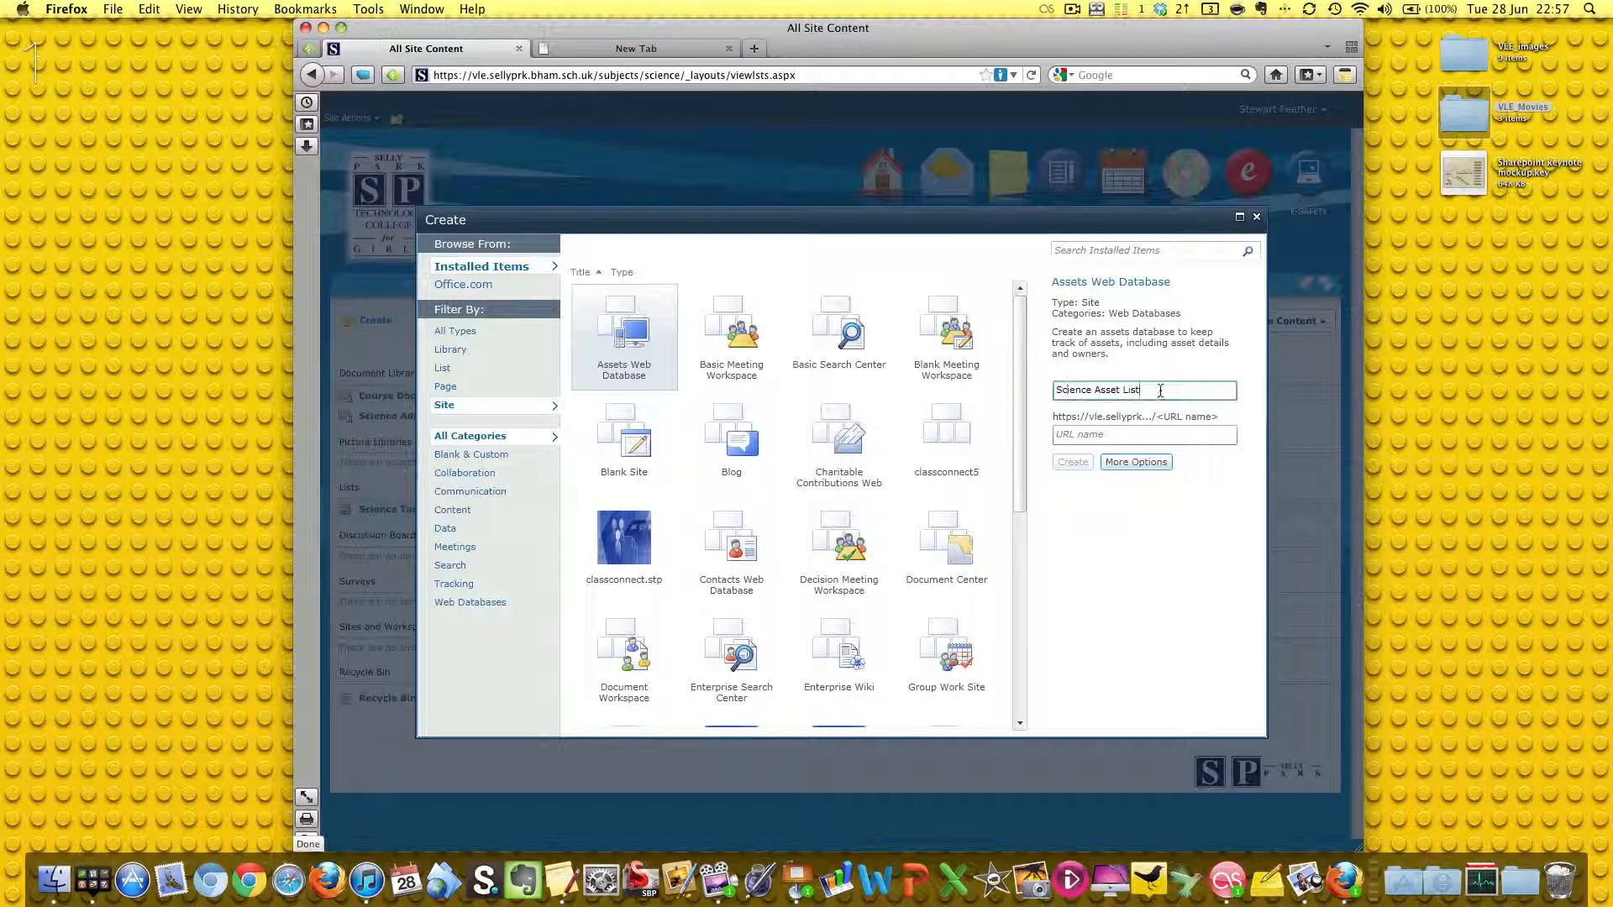
Set the site's URL name to "scienceassetlist" and create the site.
{"action": "left_click", "coordinate": [1106, 436]}
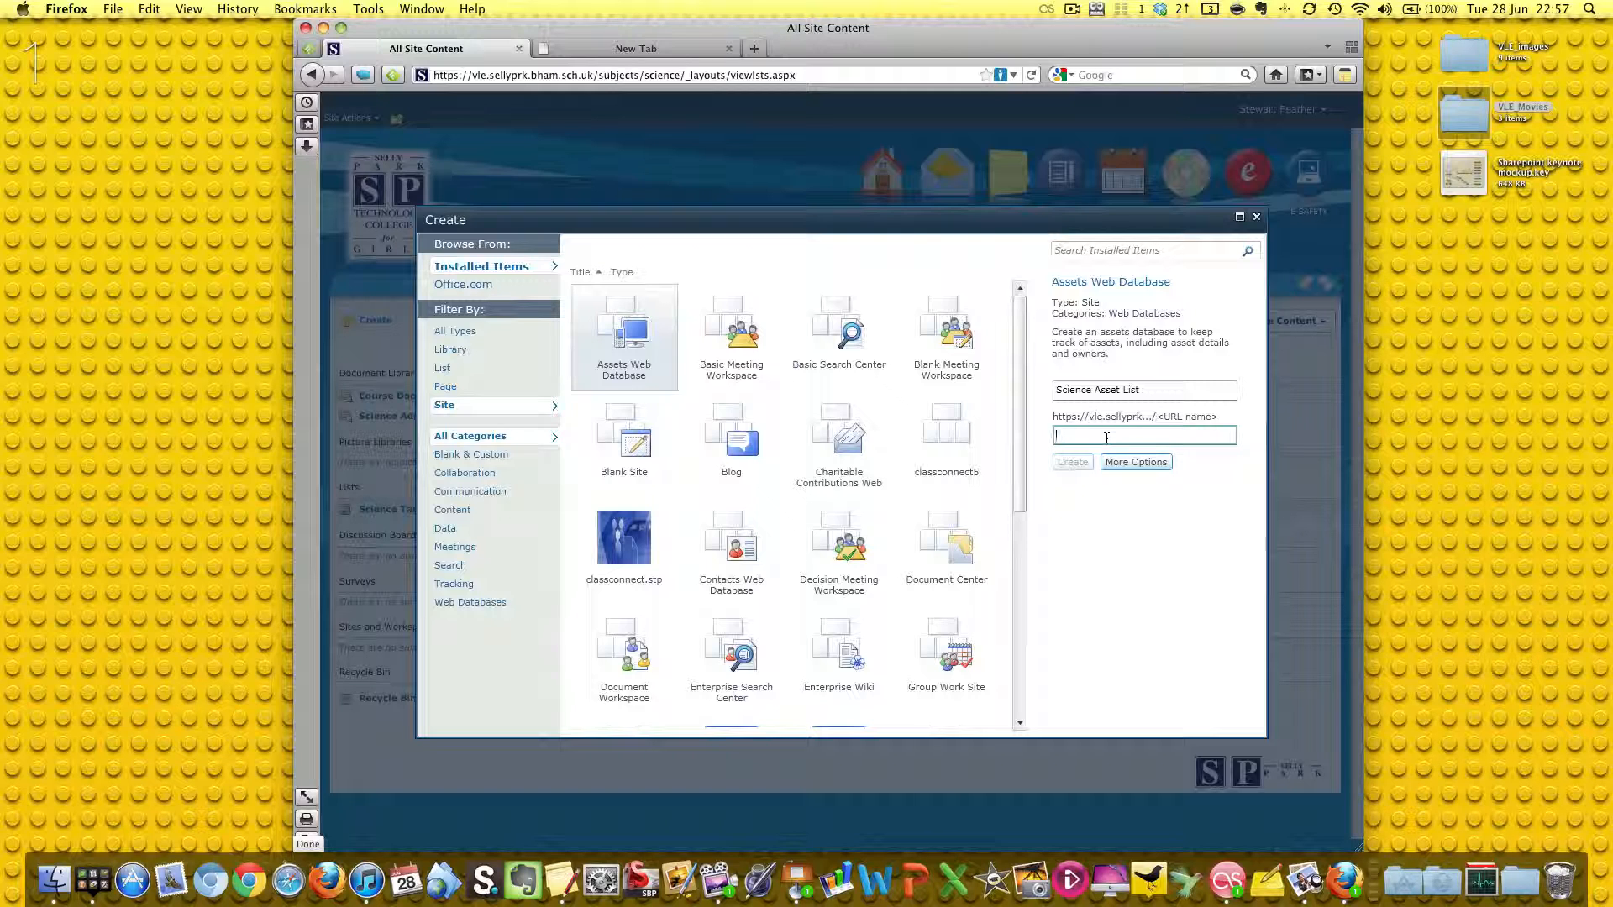
{"action": "type", "text": "scienceassetlist"}
{"action": "left_click", "coordinate": [1072, 464]}
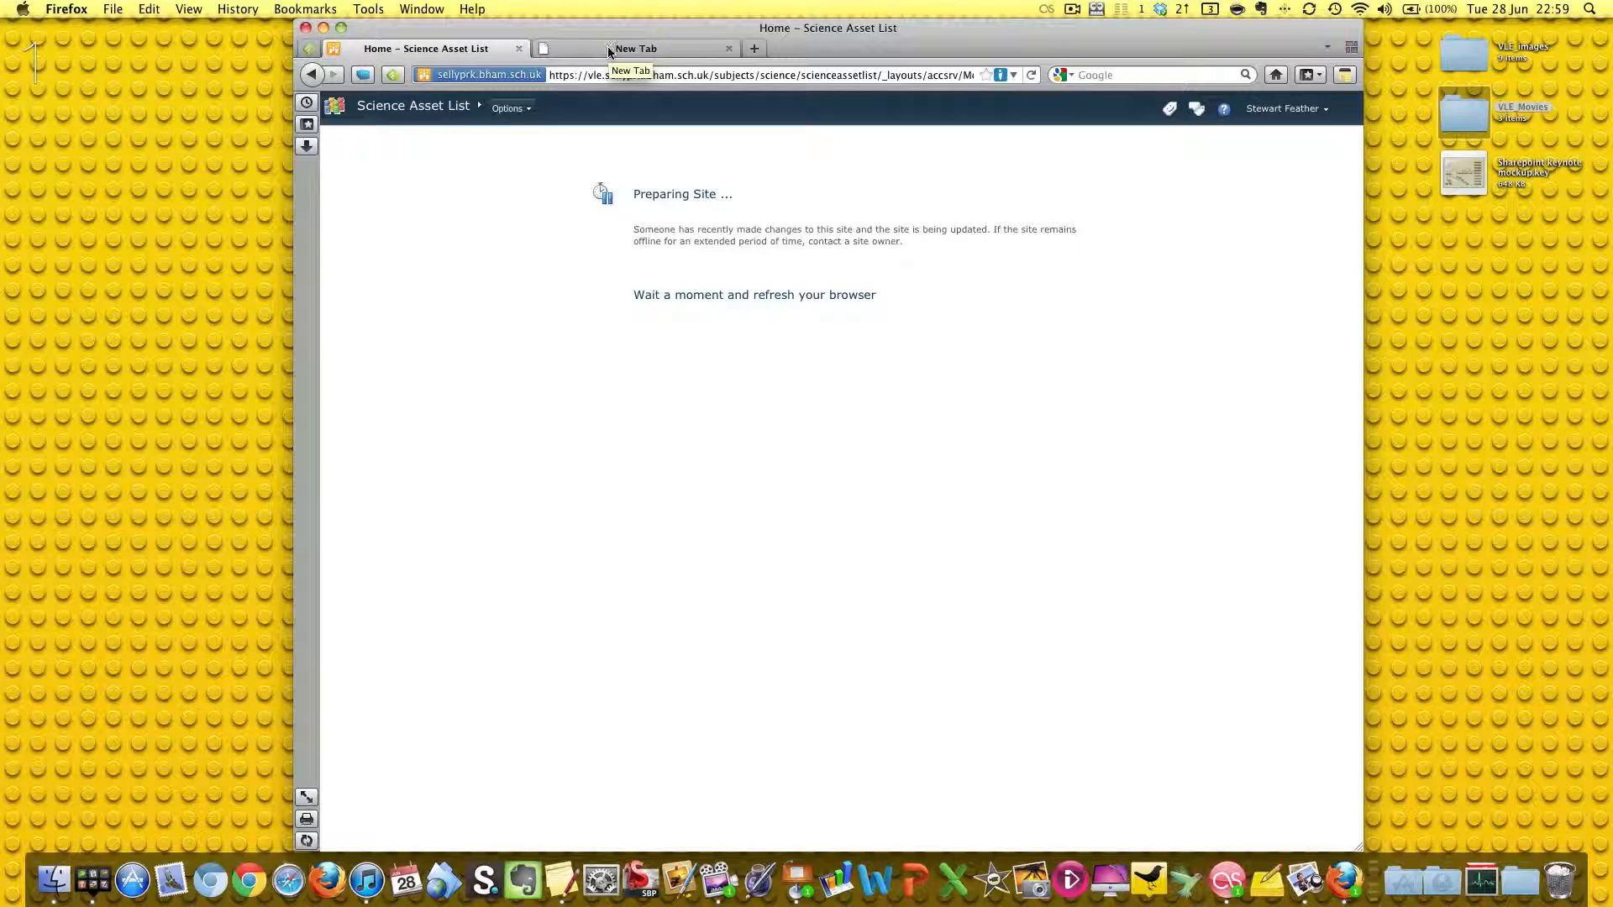
Open the Science home page in a separate tab from the browsing history, keeping the Science Asset List tab open.
{"action": "left_click", "coordinate": [310, 75]}
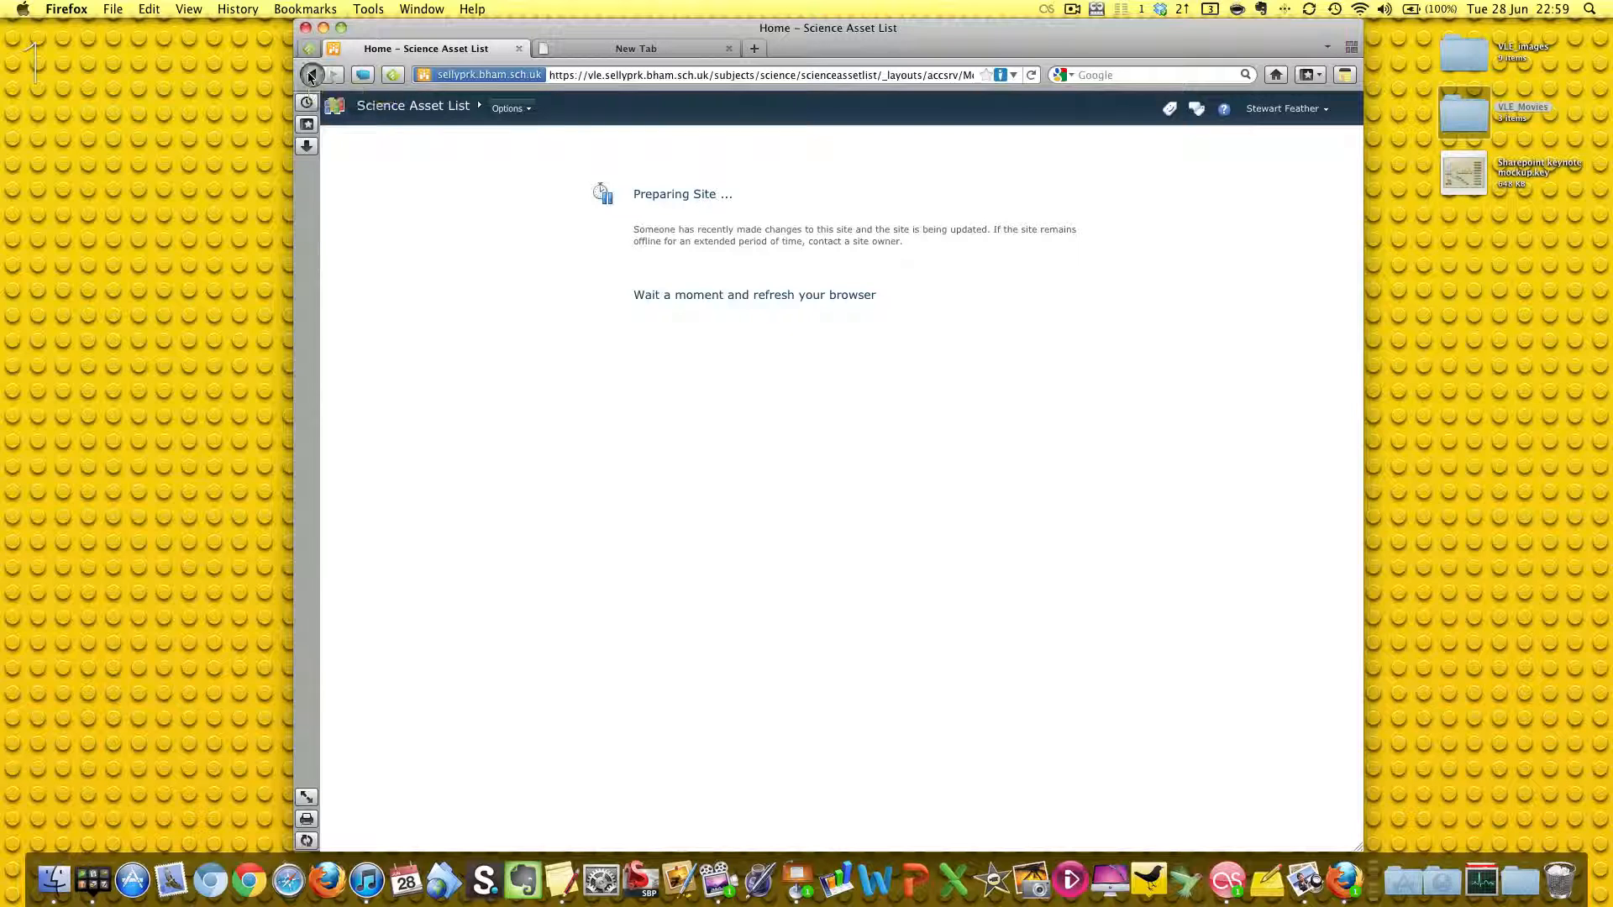
{"action": "left_click", "coordinate": [352, 206]}
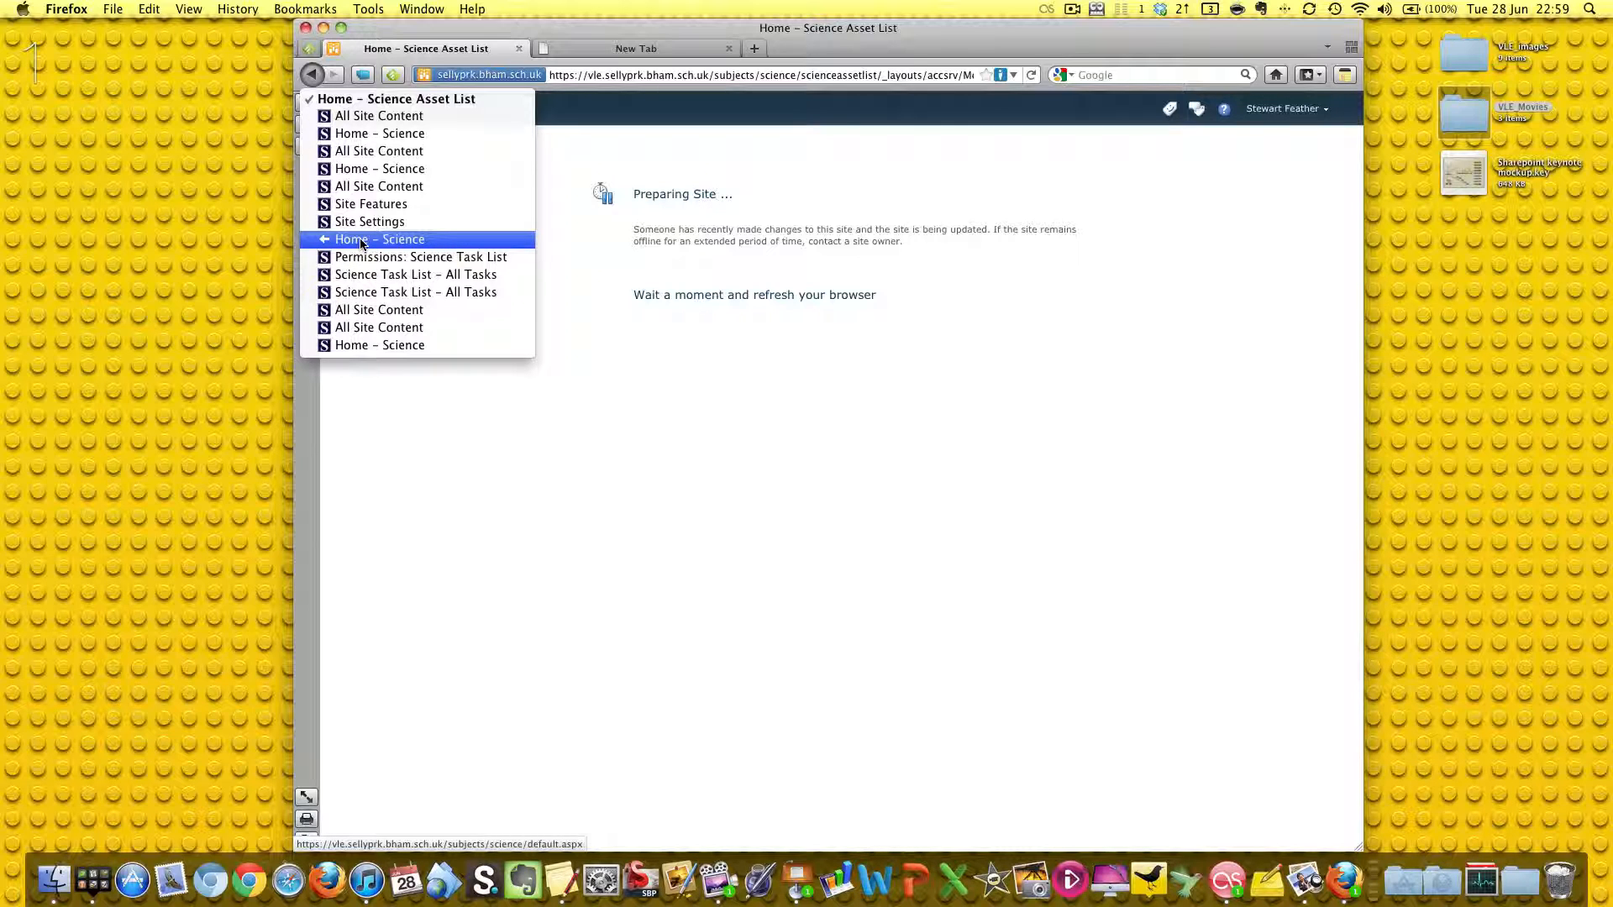
{"action": "left_click", "coordinate": [361, 240]}
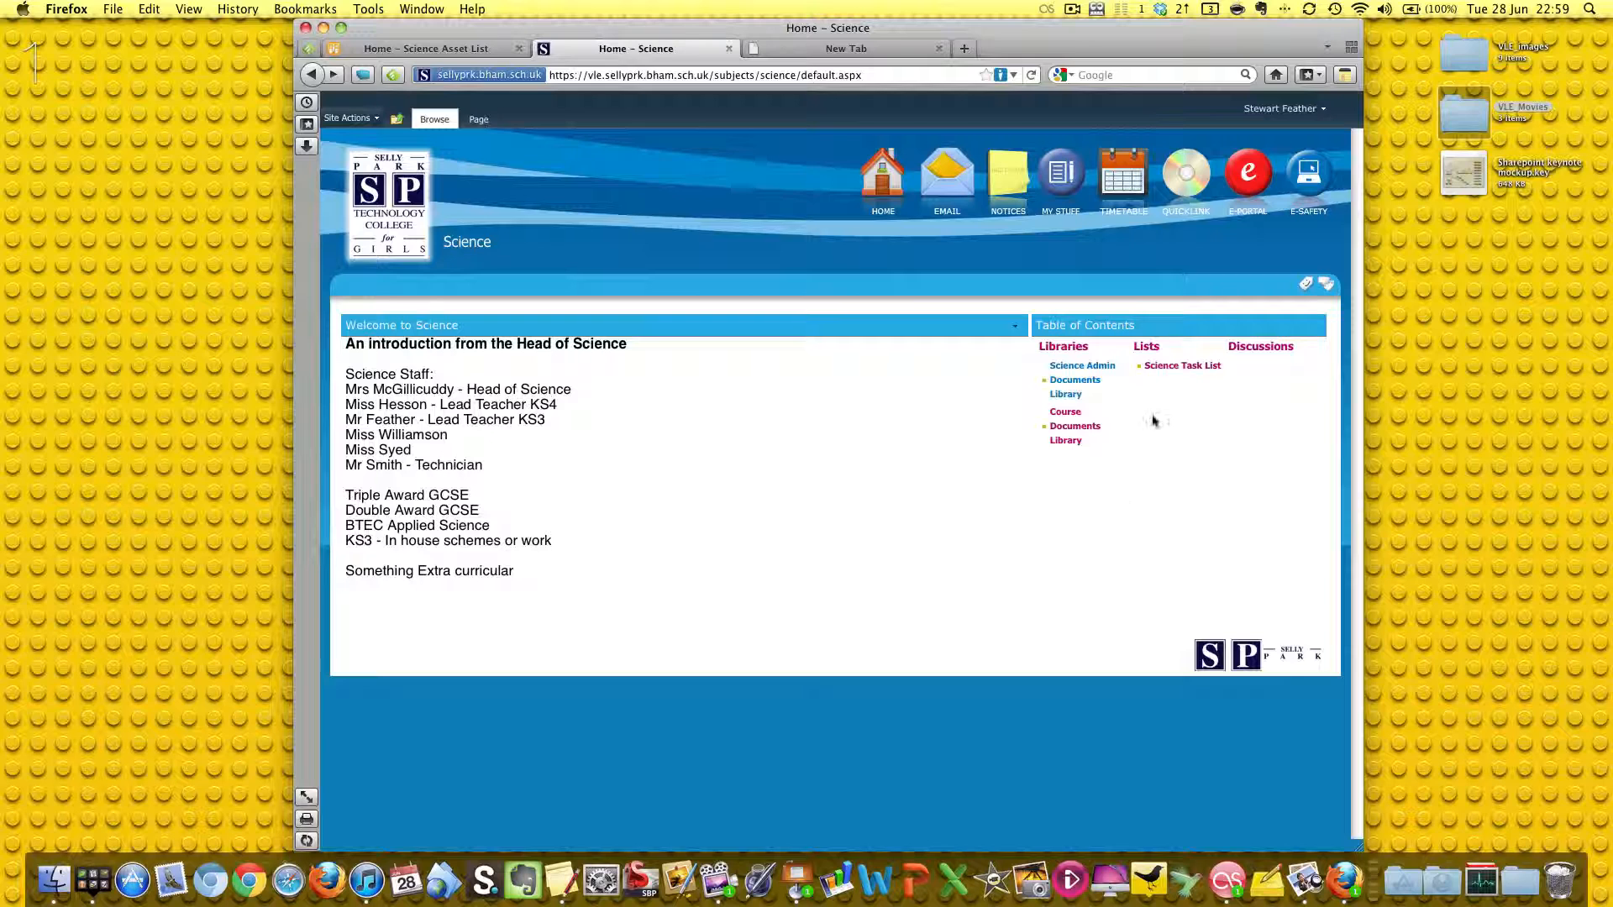
{"action": "left_click", "coordinate": [416, 48]}
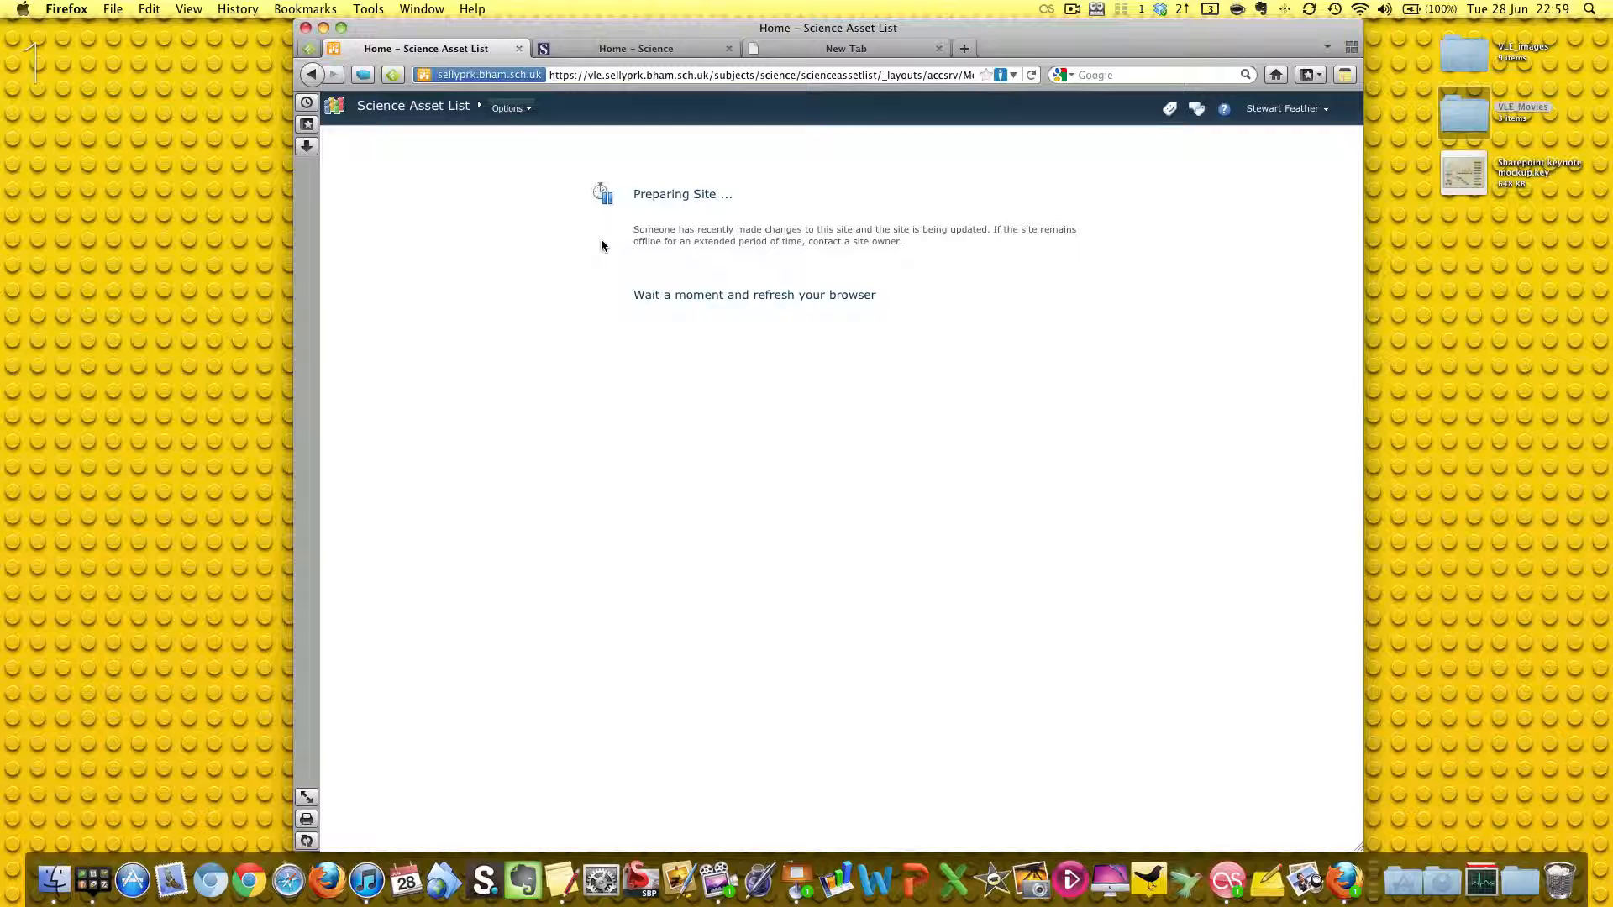
{"action": "left_click", "coordinate": [637, 52]}
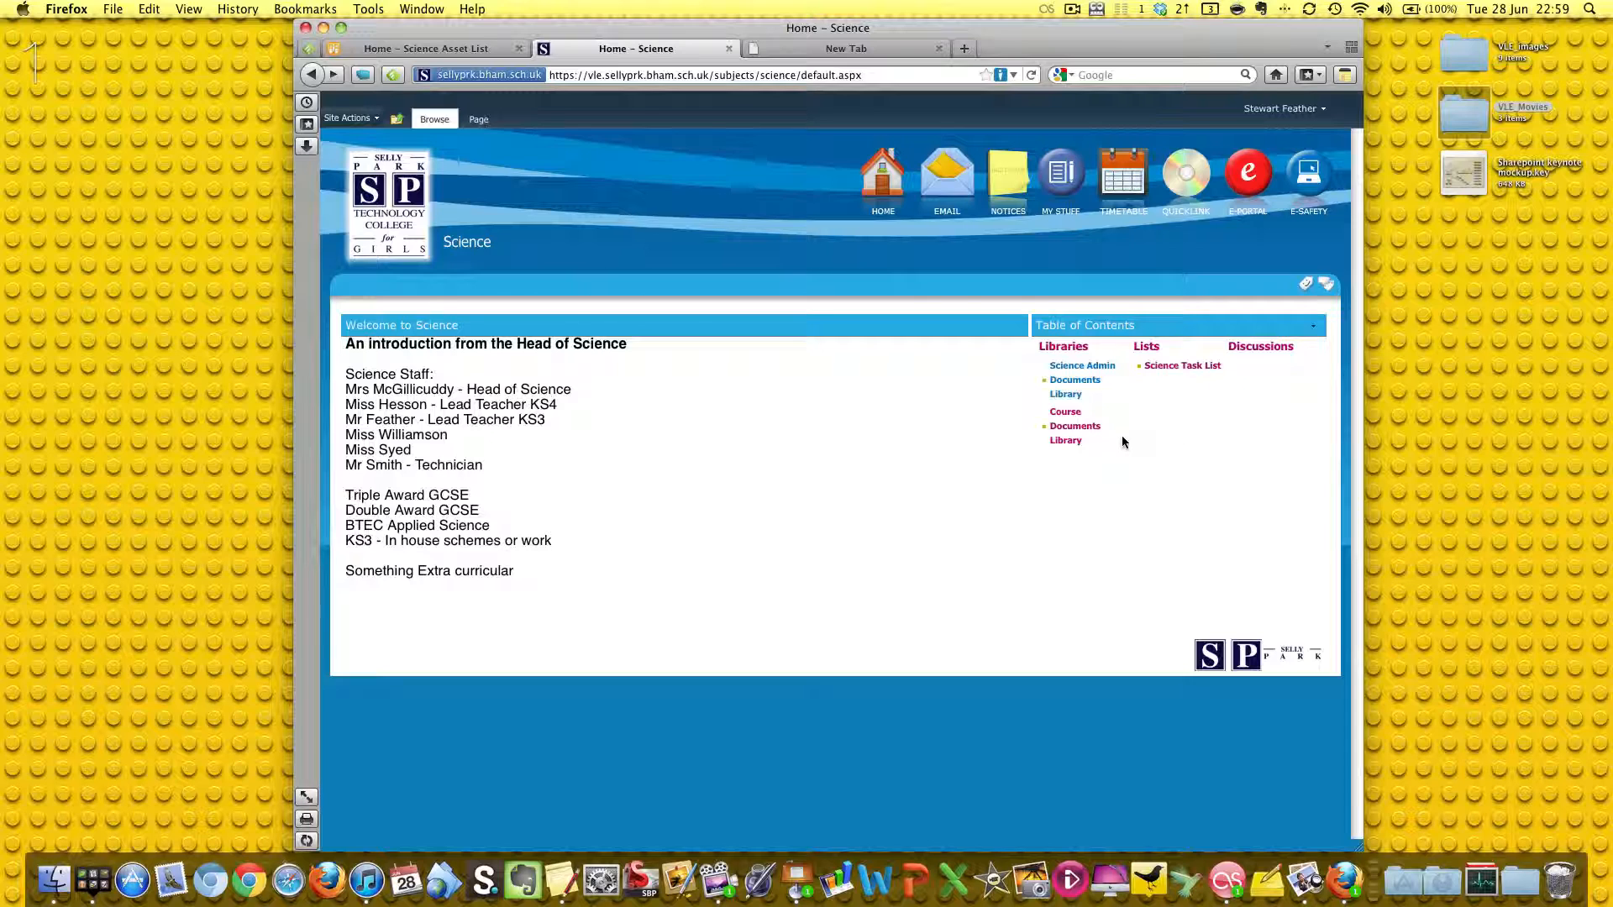
Switch to the Keynote mockup, highlight the Useful Contacts entry in its table of contents, and return to Firefox.
{"action": "key", "text": "ctrl+Right"}
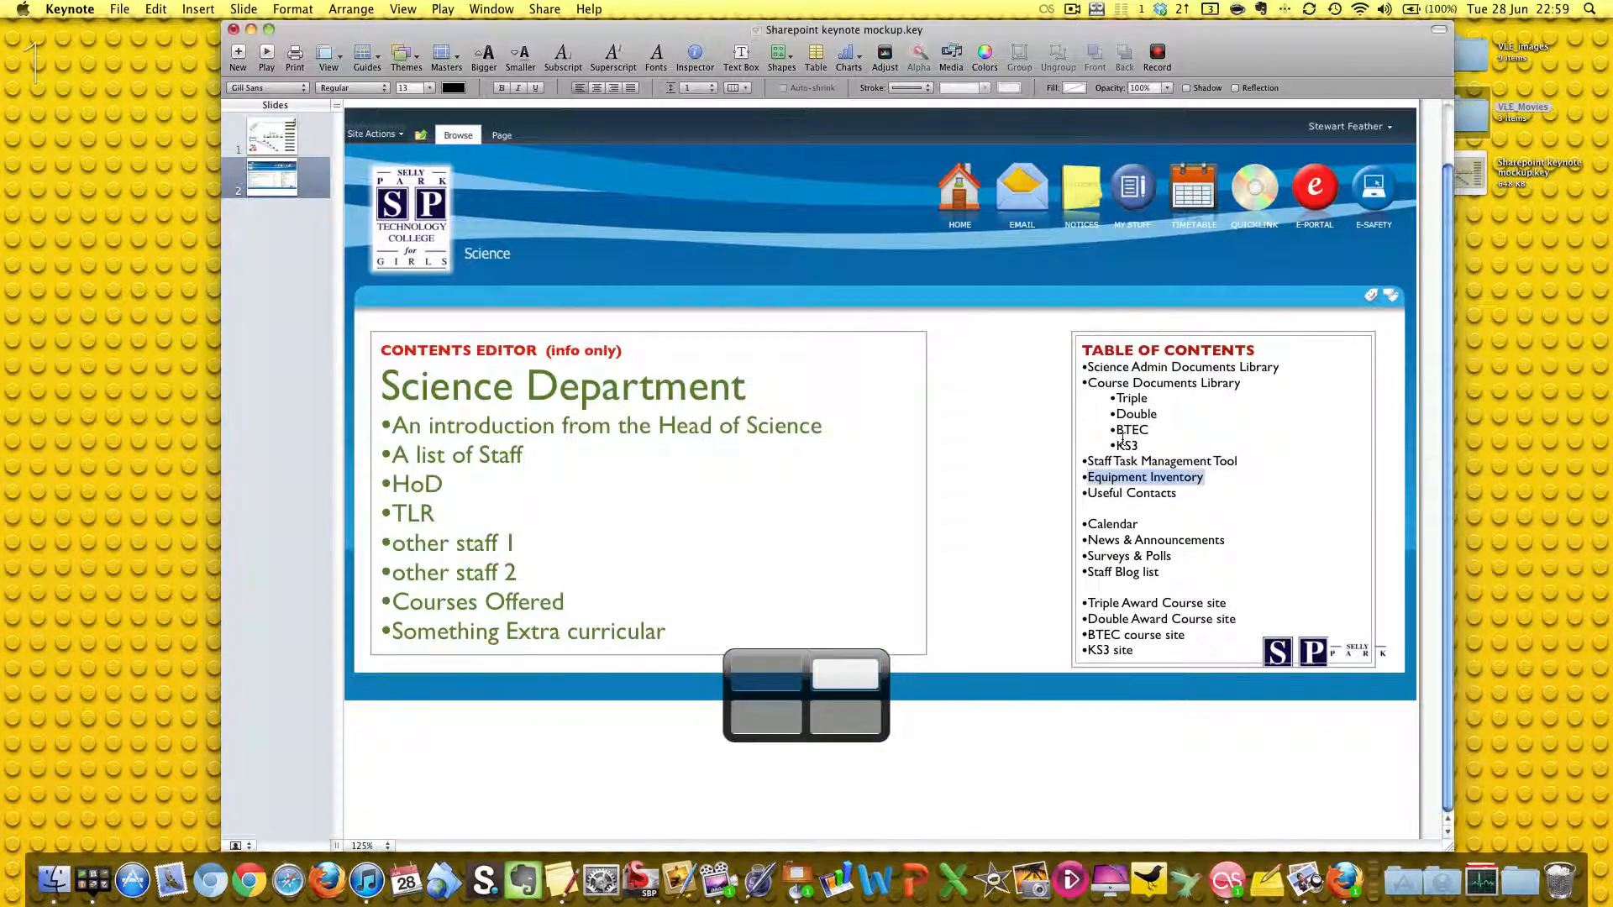
{"action": "left_click_drag", "start_coordinate": [1179, 496], "coordinate": [1087, 496]}
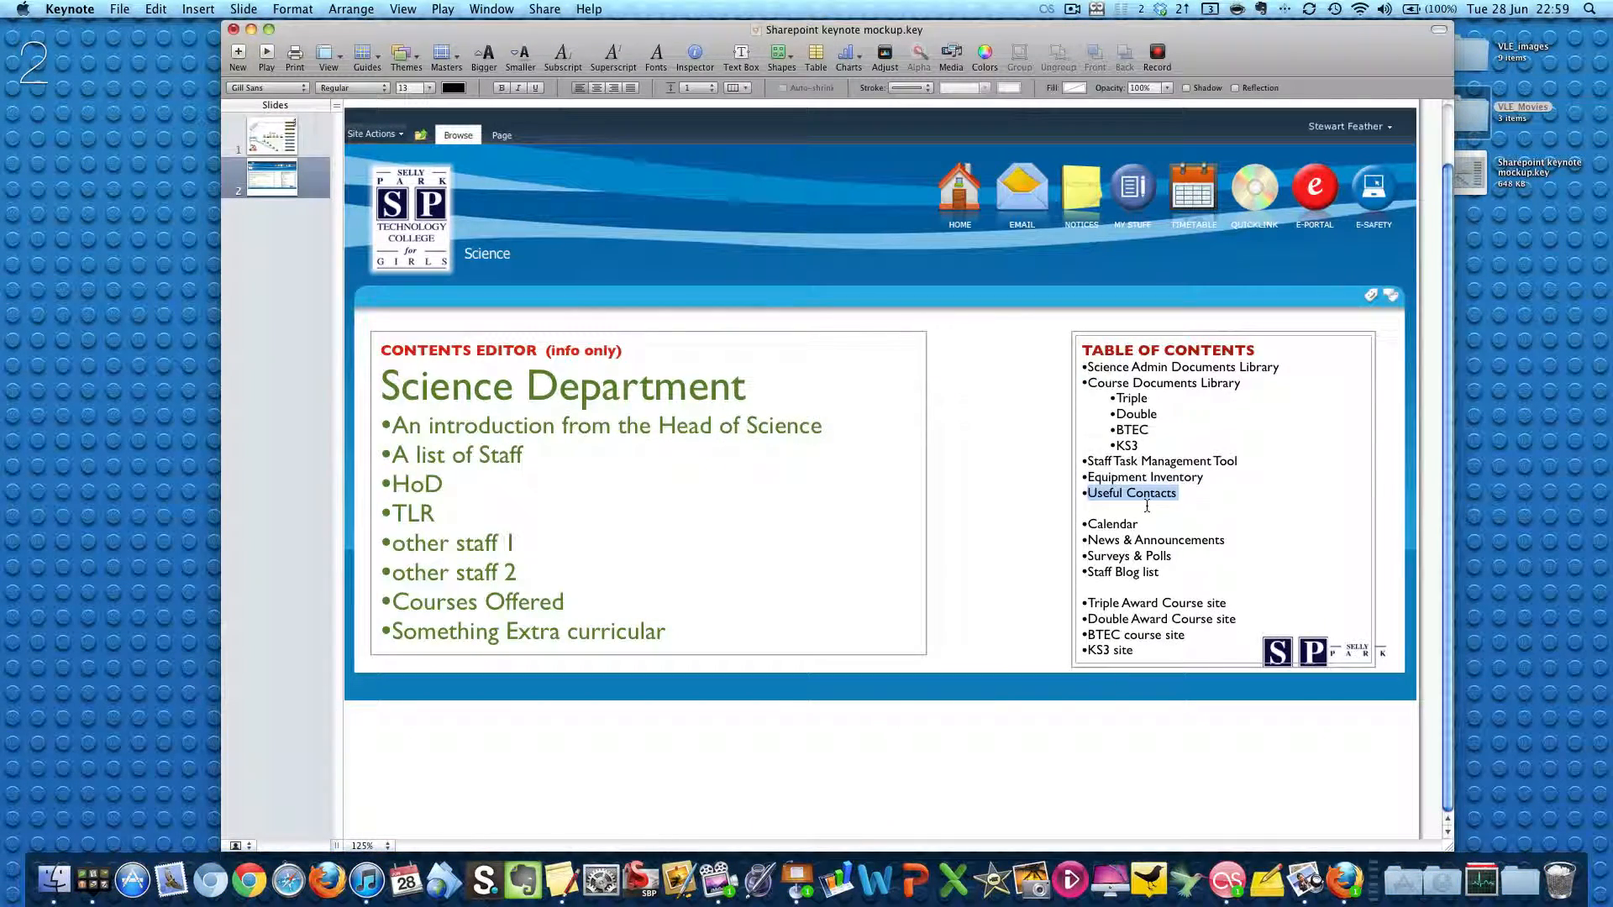
{"action": "key", "text": "ctrl+Left"}
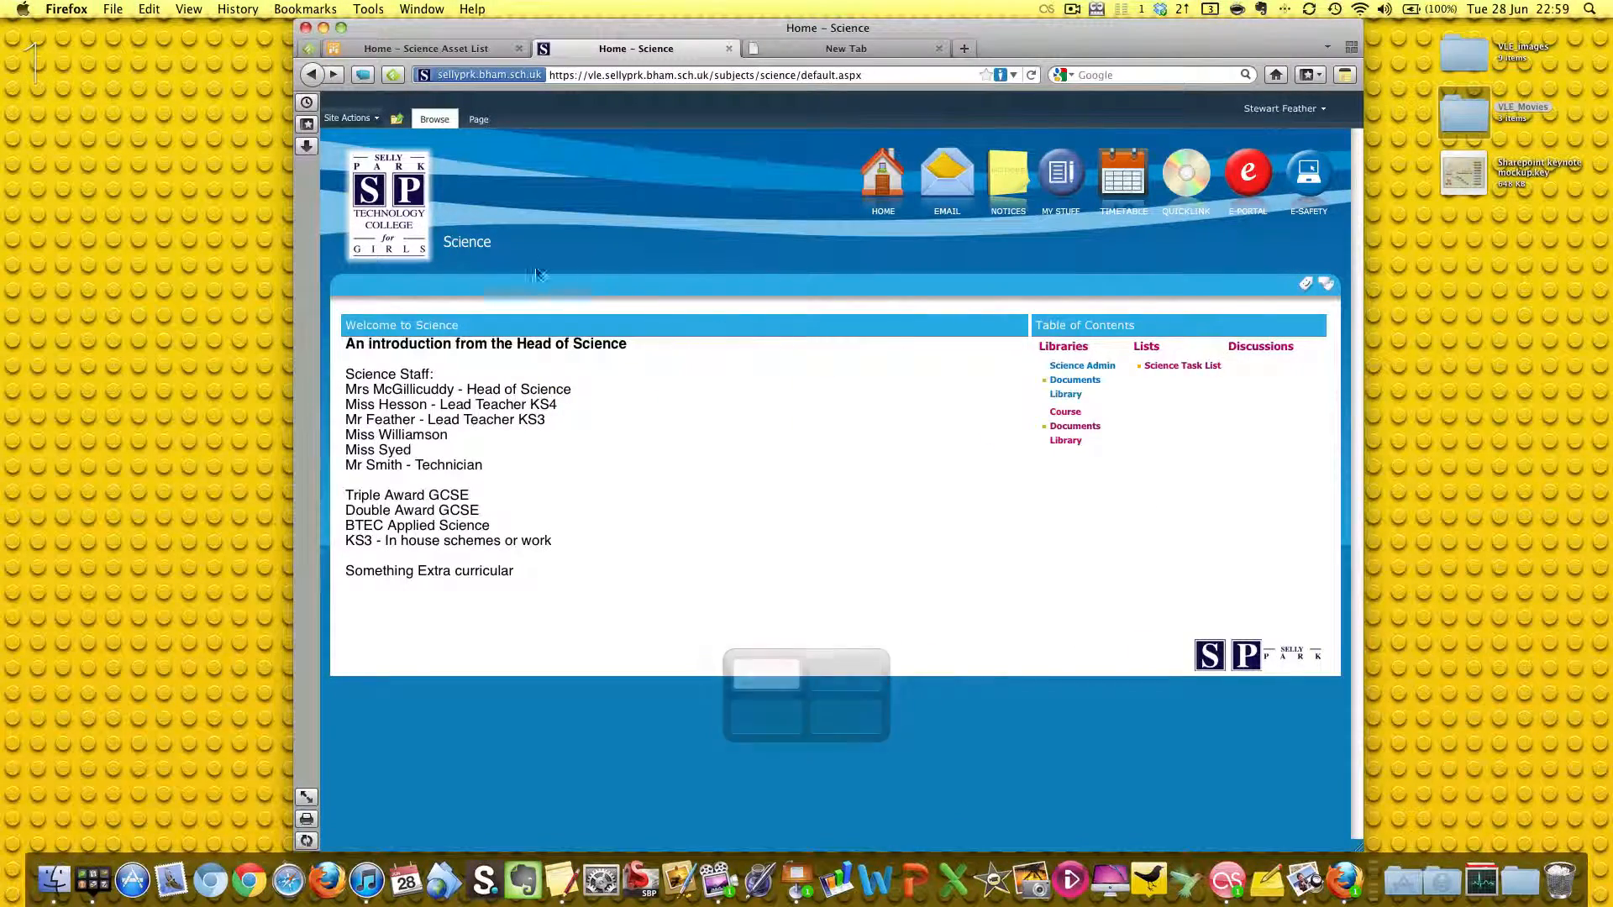
From the Science site's full content listing, start creating a new item, filter to list types, and choose the Contacts template.
{"action": "left_click", "coordinate": [349, 118]}
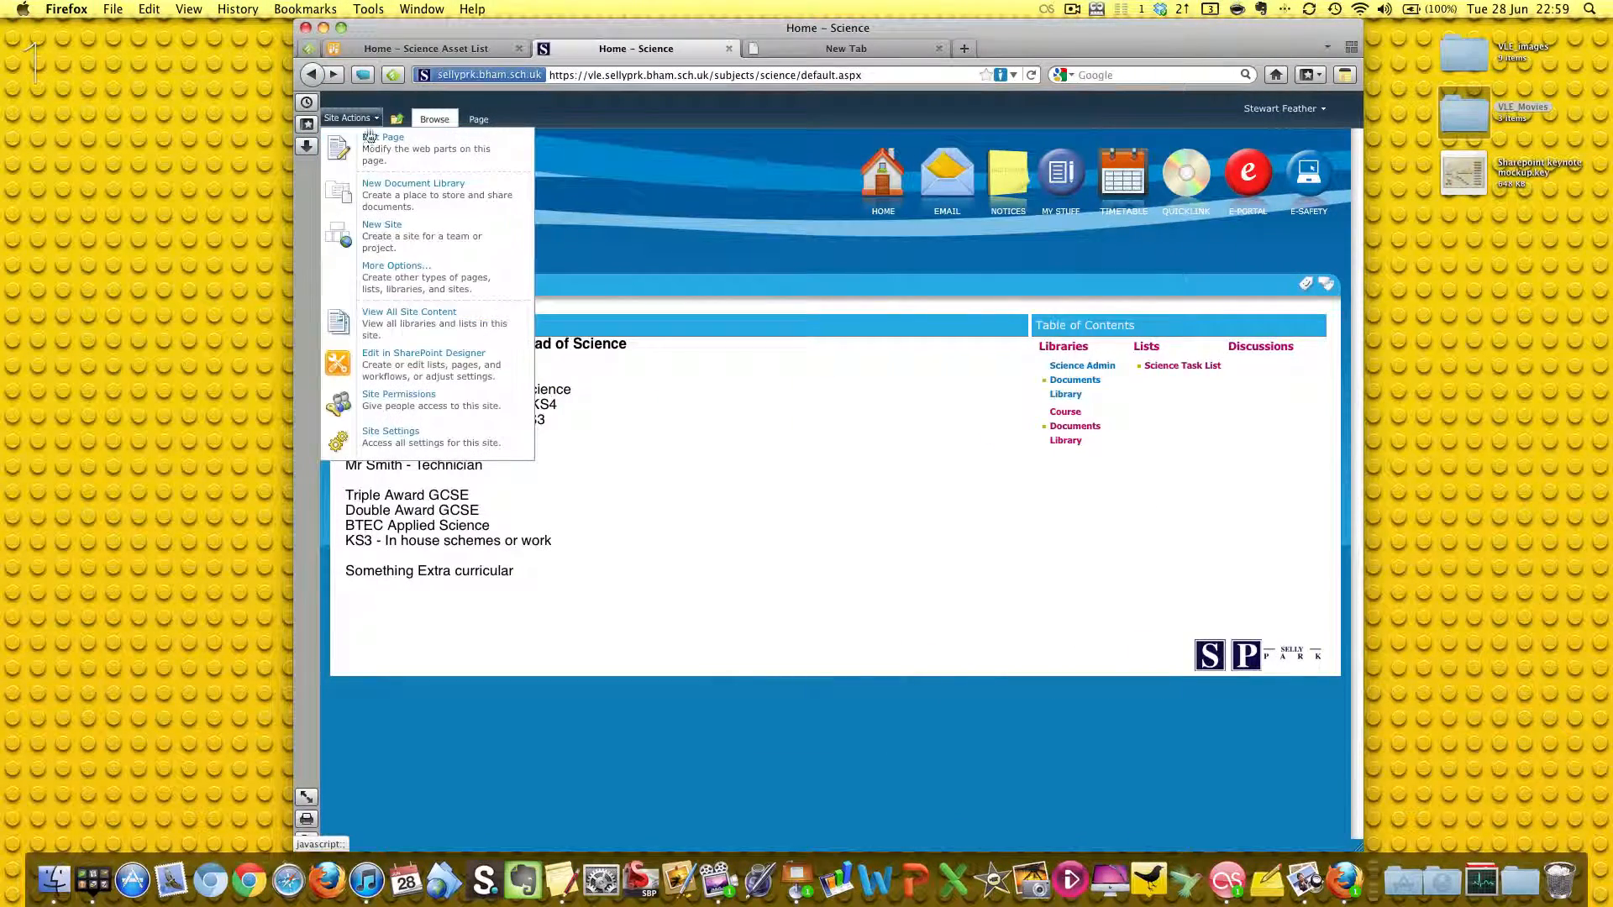
{"action": "left_click", "coordinate": [446, 325]}
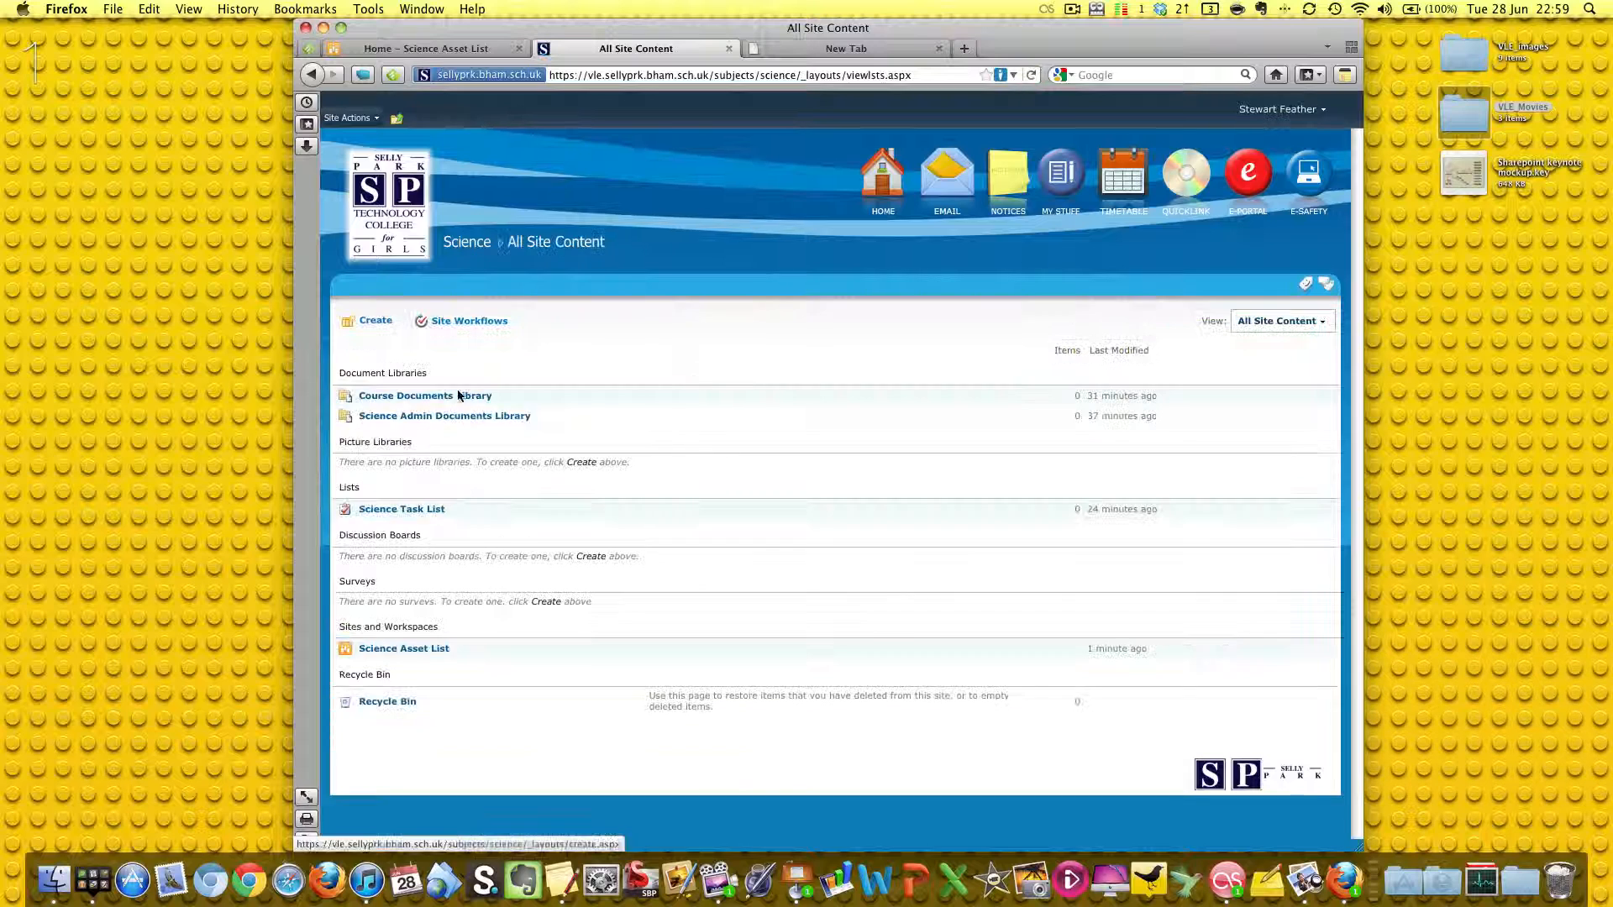
{"action": "left_click", "coordinate": [372, 320]}
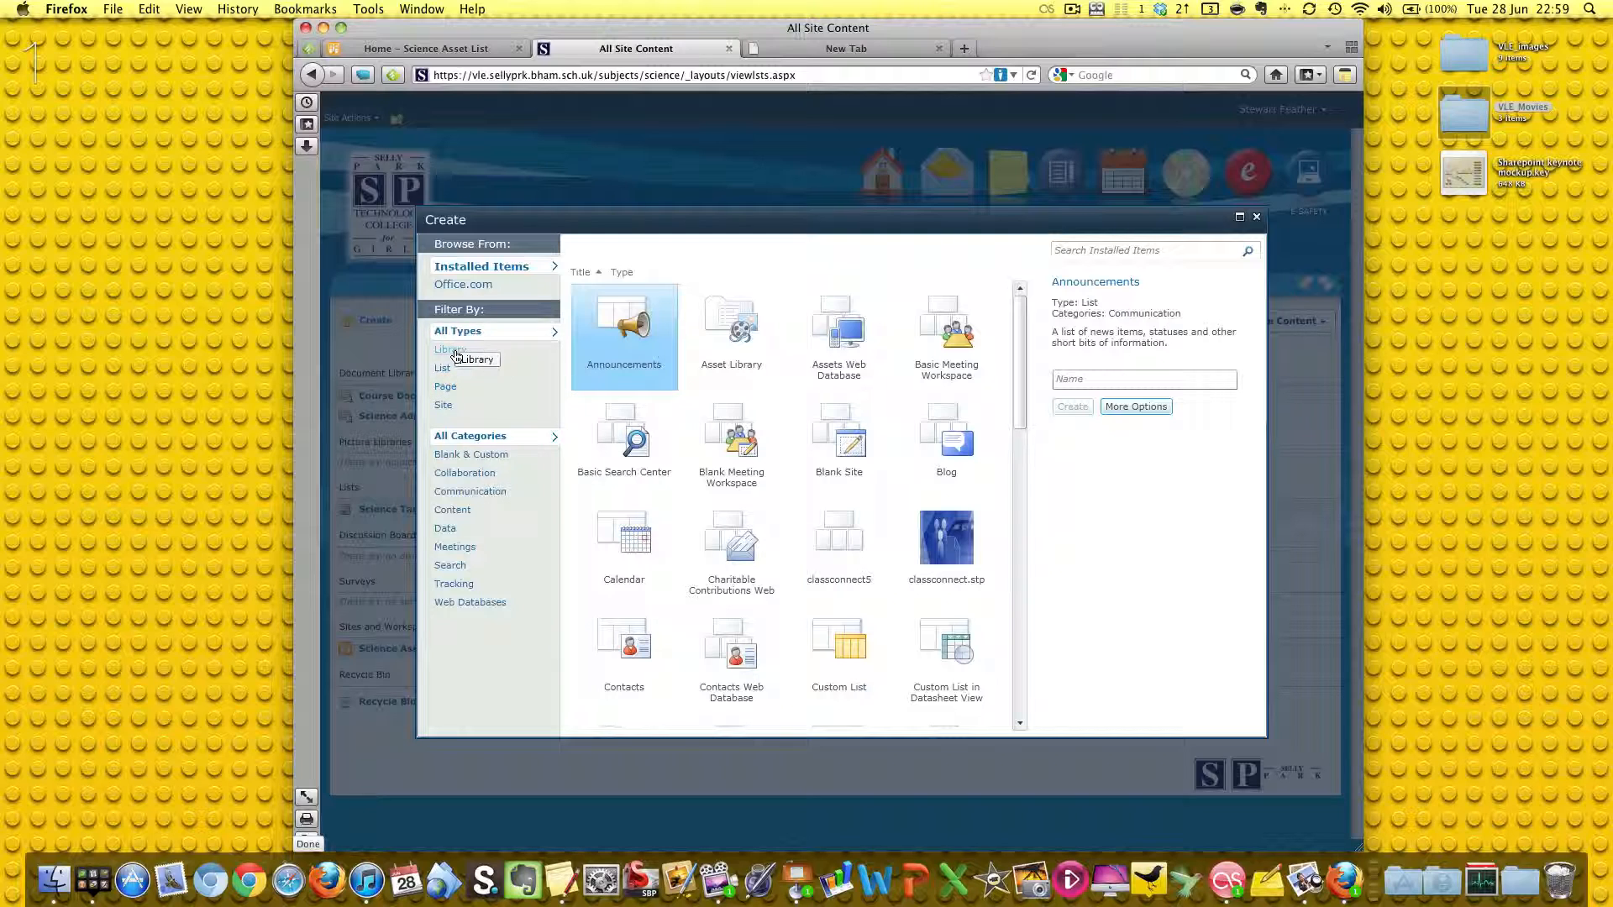
{"action": "left_click", "coordinate": [456, 356]}
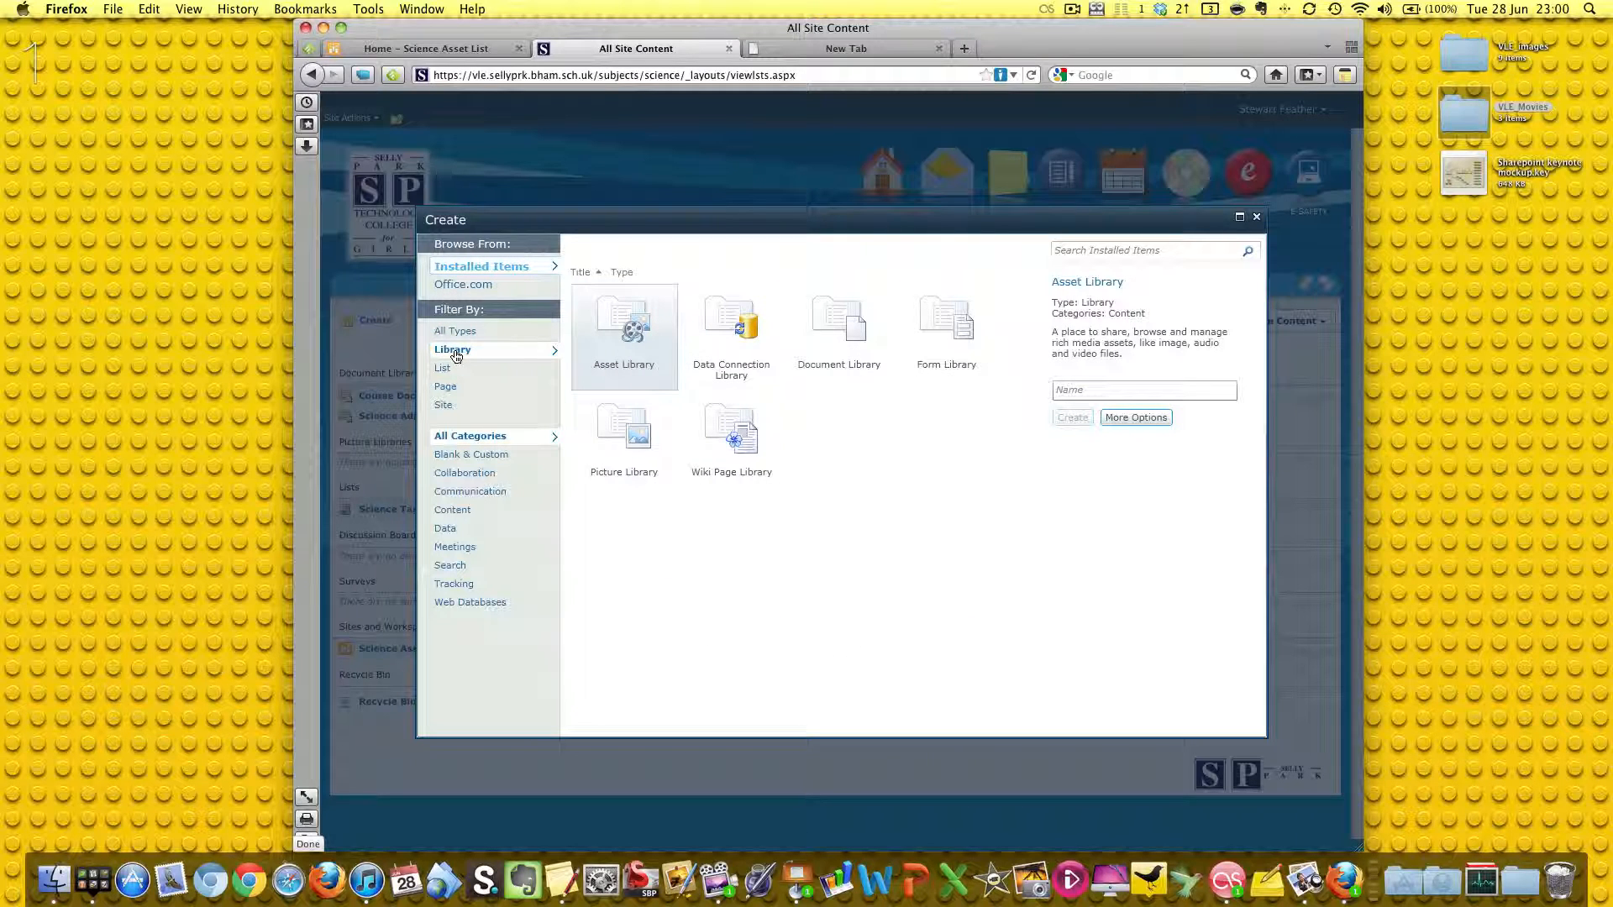
{"action": "left_click", "coordinate": [444, 368]}
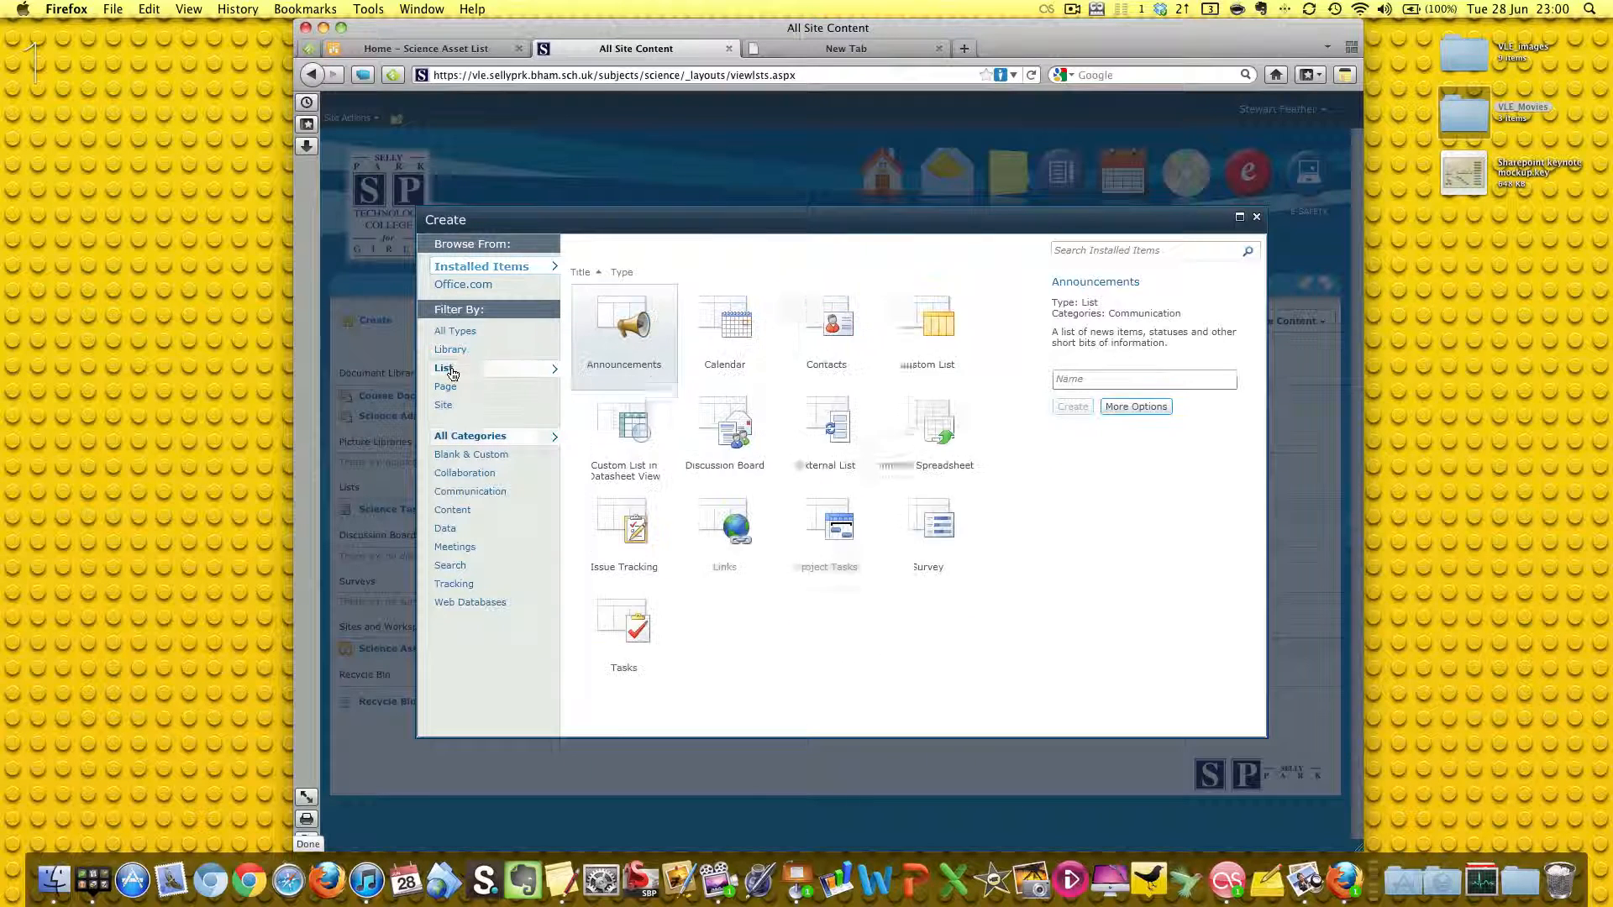
{"action": "left_click", "coordinate": [851, 336]}
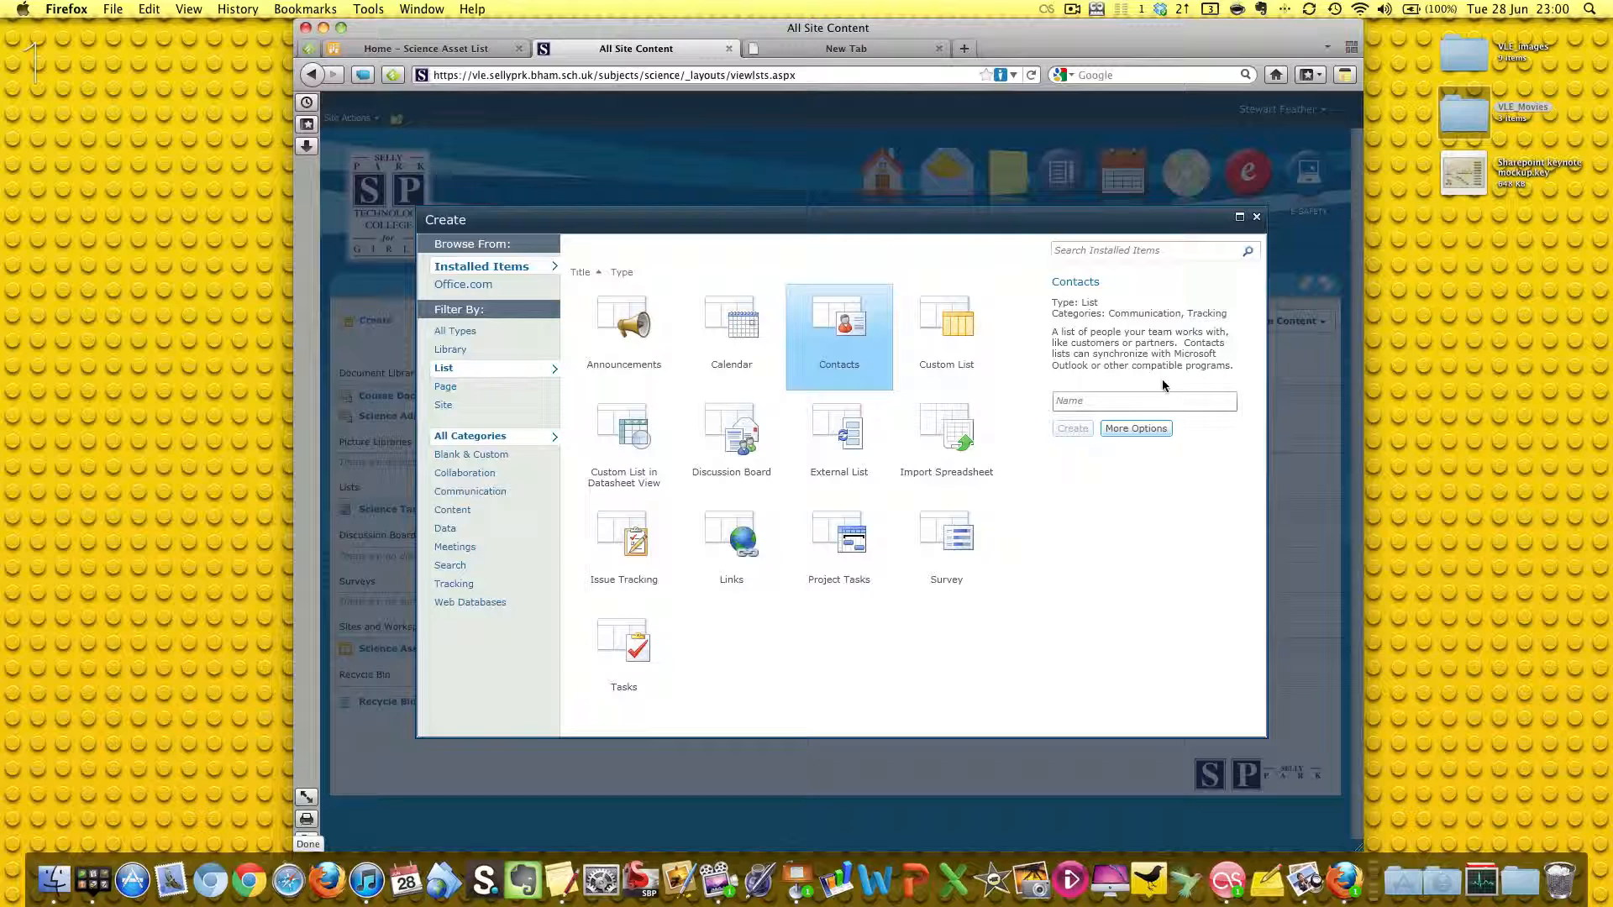
Name the new contacts list "Science Contact" and create it.
{"action": "left_click", "coordinate": [1101, 400]}
{"action": "type", "text": "SCience Con"}
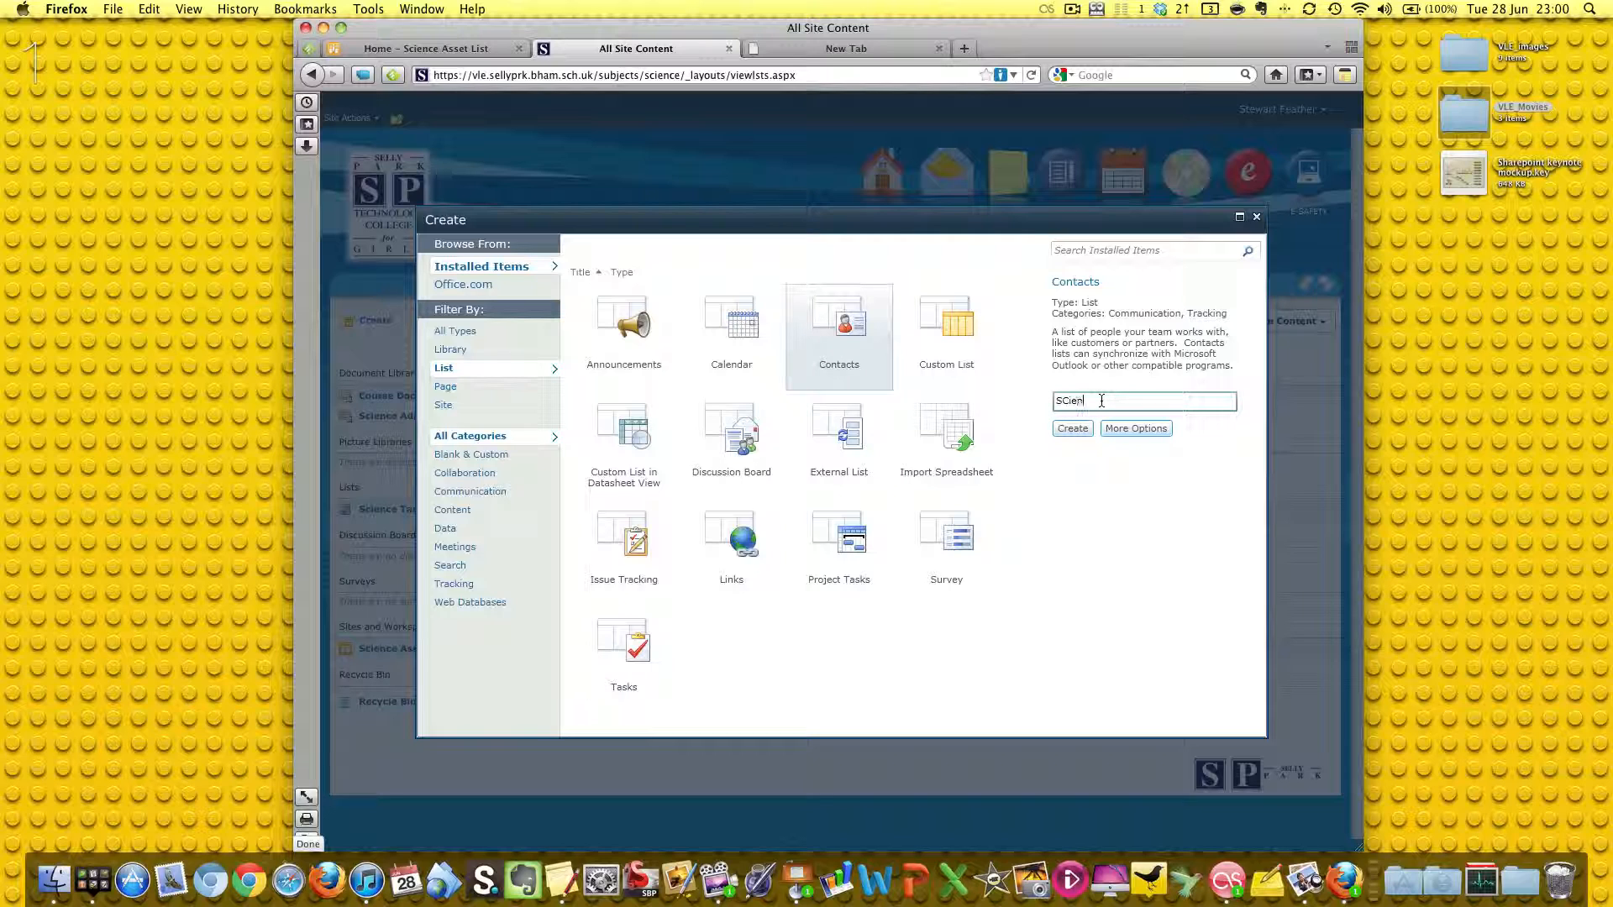
{"action": "type", "text": "tact"}
{"action": "left_click", "coordinate": [1065, 401]}
{"action": "key", "text": "BackSpace"}
{"action": "type", "text": "c"}
{"action": "left_click", "coordinate": [1080, 429]}
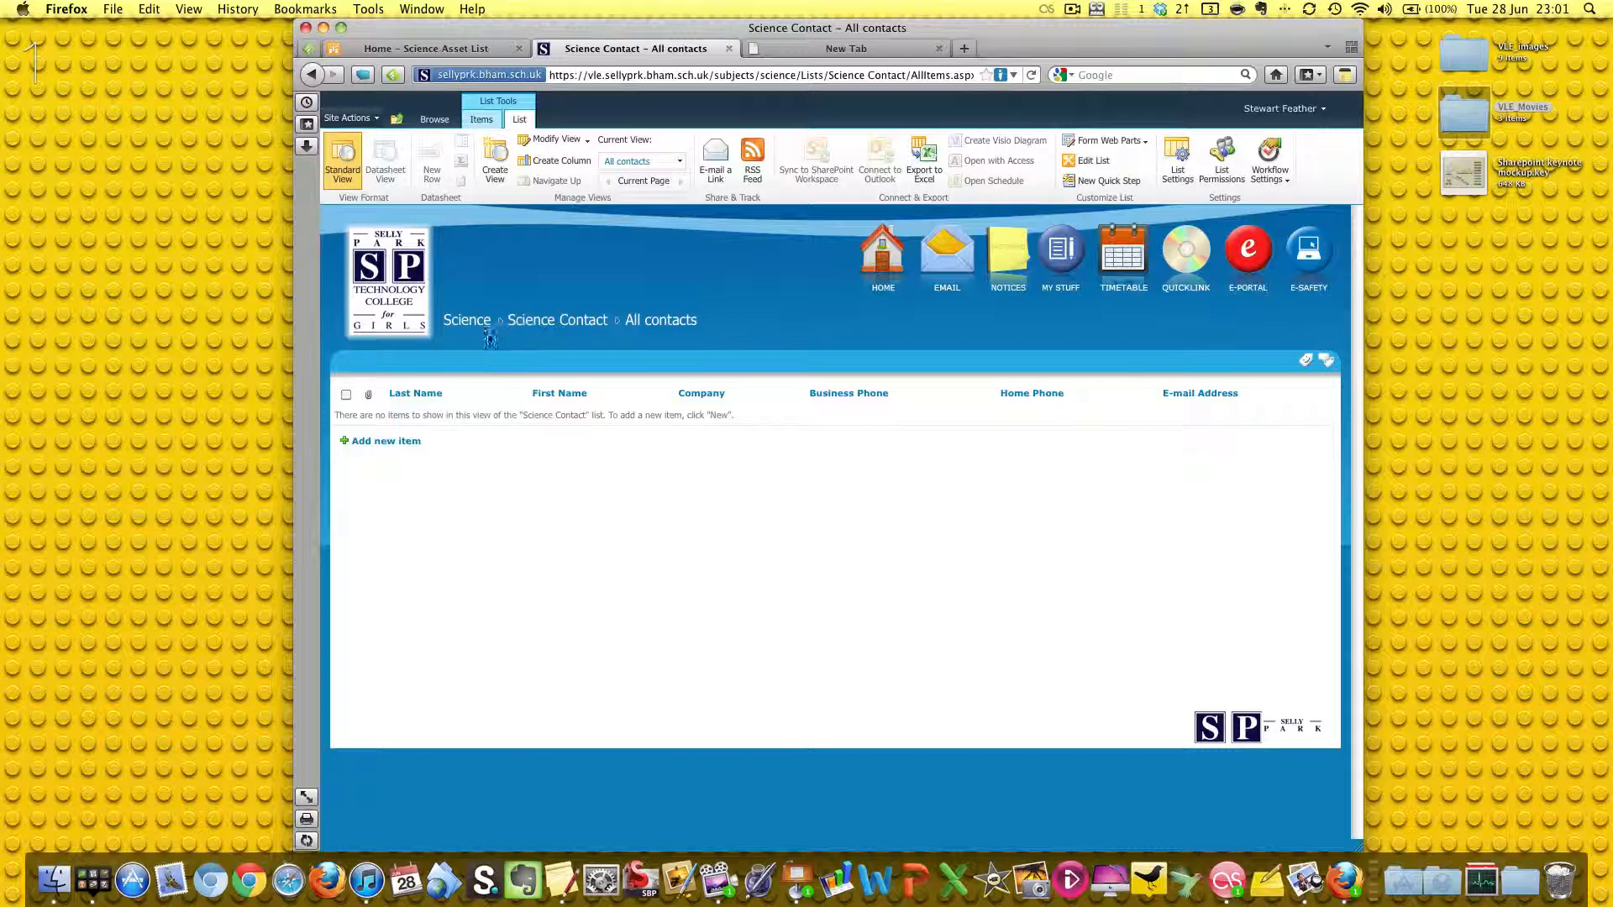
Return to the Science home page and check whether the Science Asset List site linked in its table of contents is ready.
{"action": "left_click", "coordinate": [478, 324]}
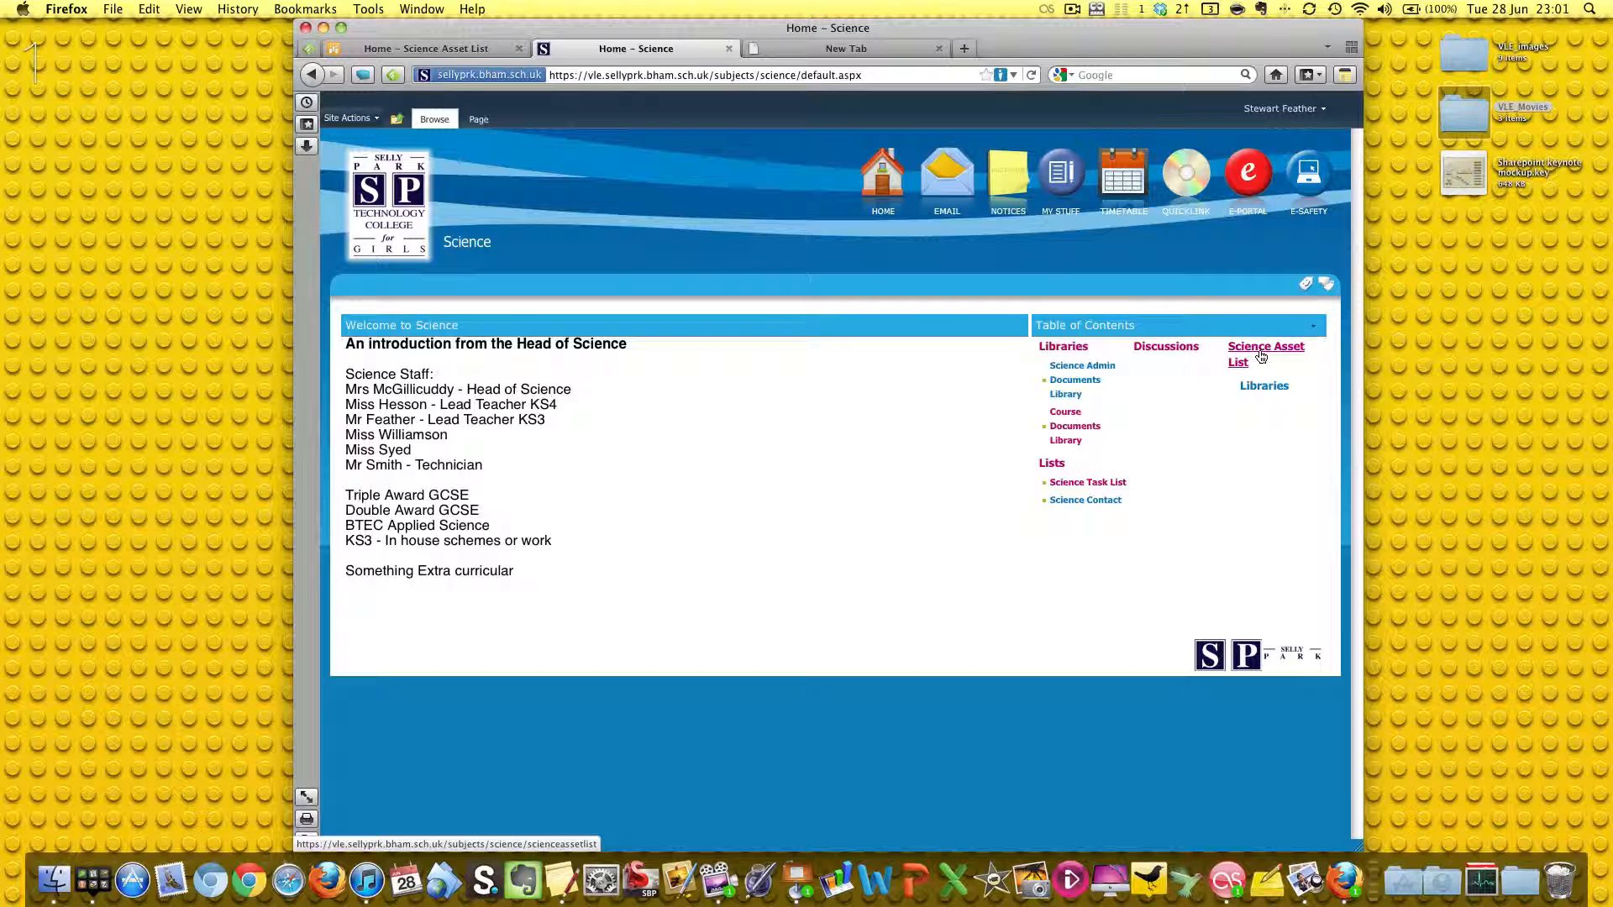
{"action": "left_click", "coordinate": [446, 49]}
{"action": "left_click", "coordinate": [622, 48]}
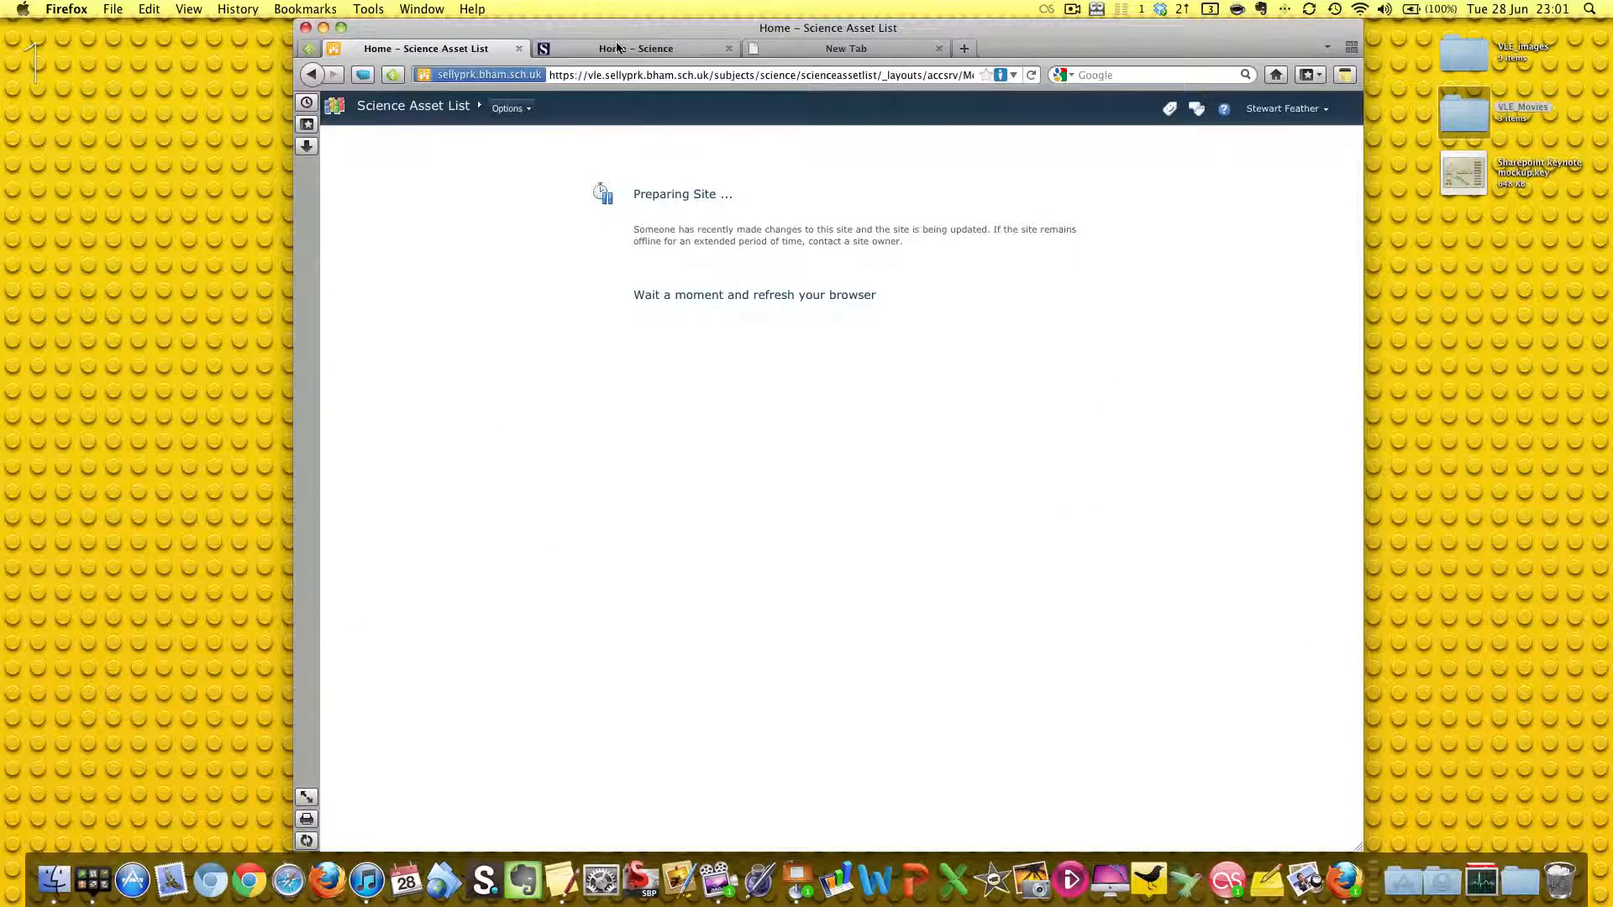
{"action": "left_click", "coordinate": [1258, 349]}
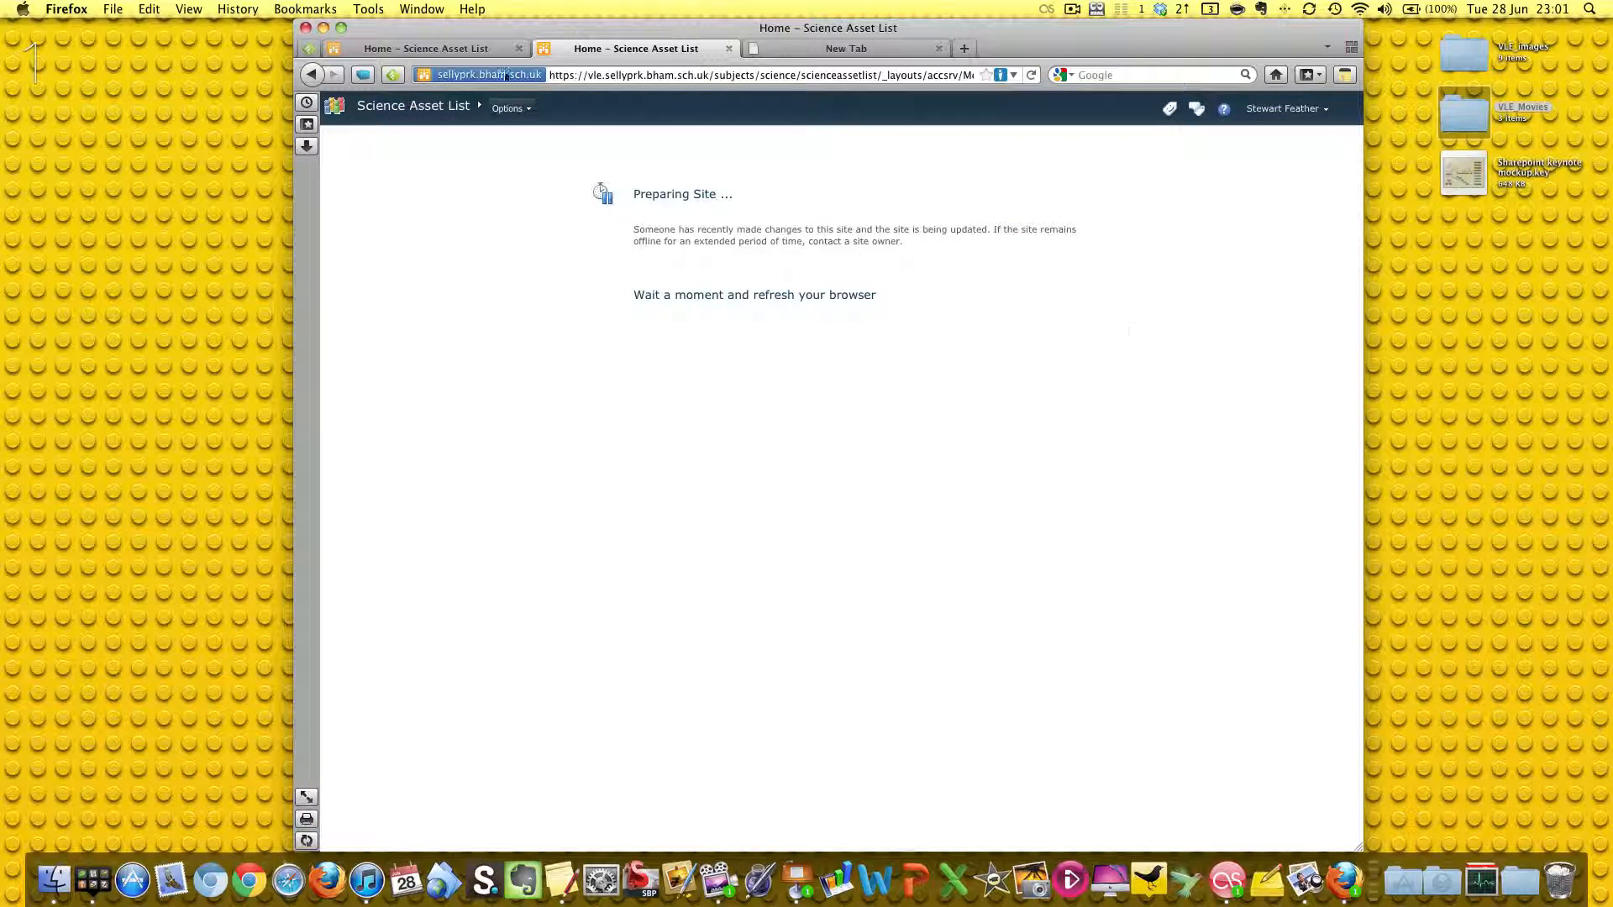
{"action": "left_click", "coordinate": [313, 75]}
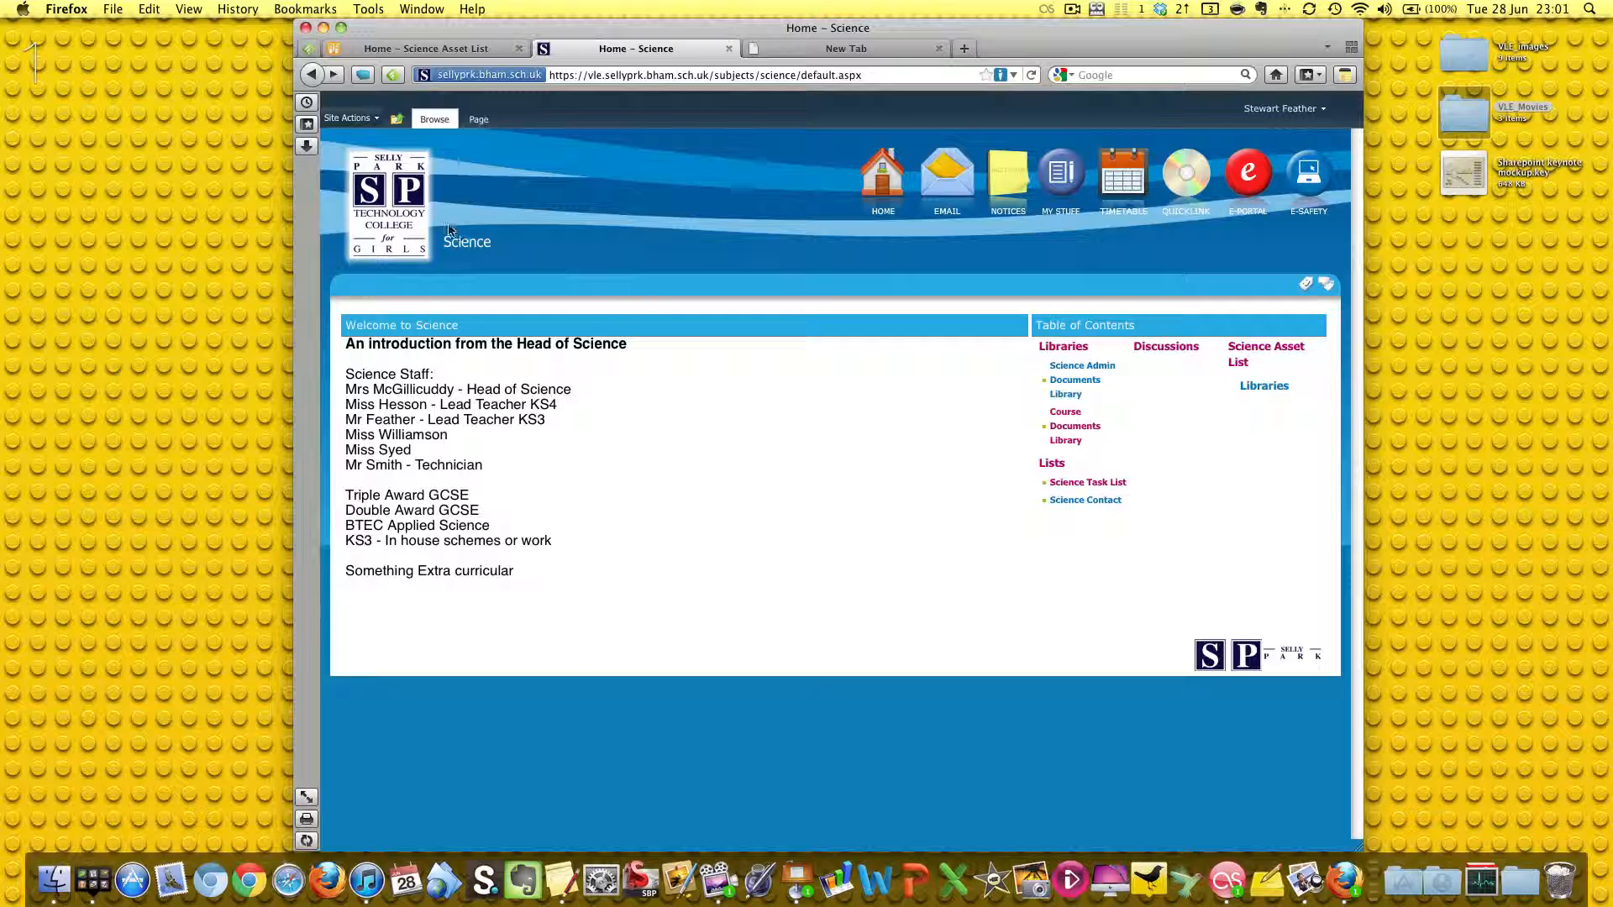
{"action": "key", "text": "super+Right"}
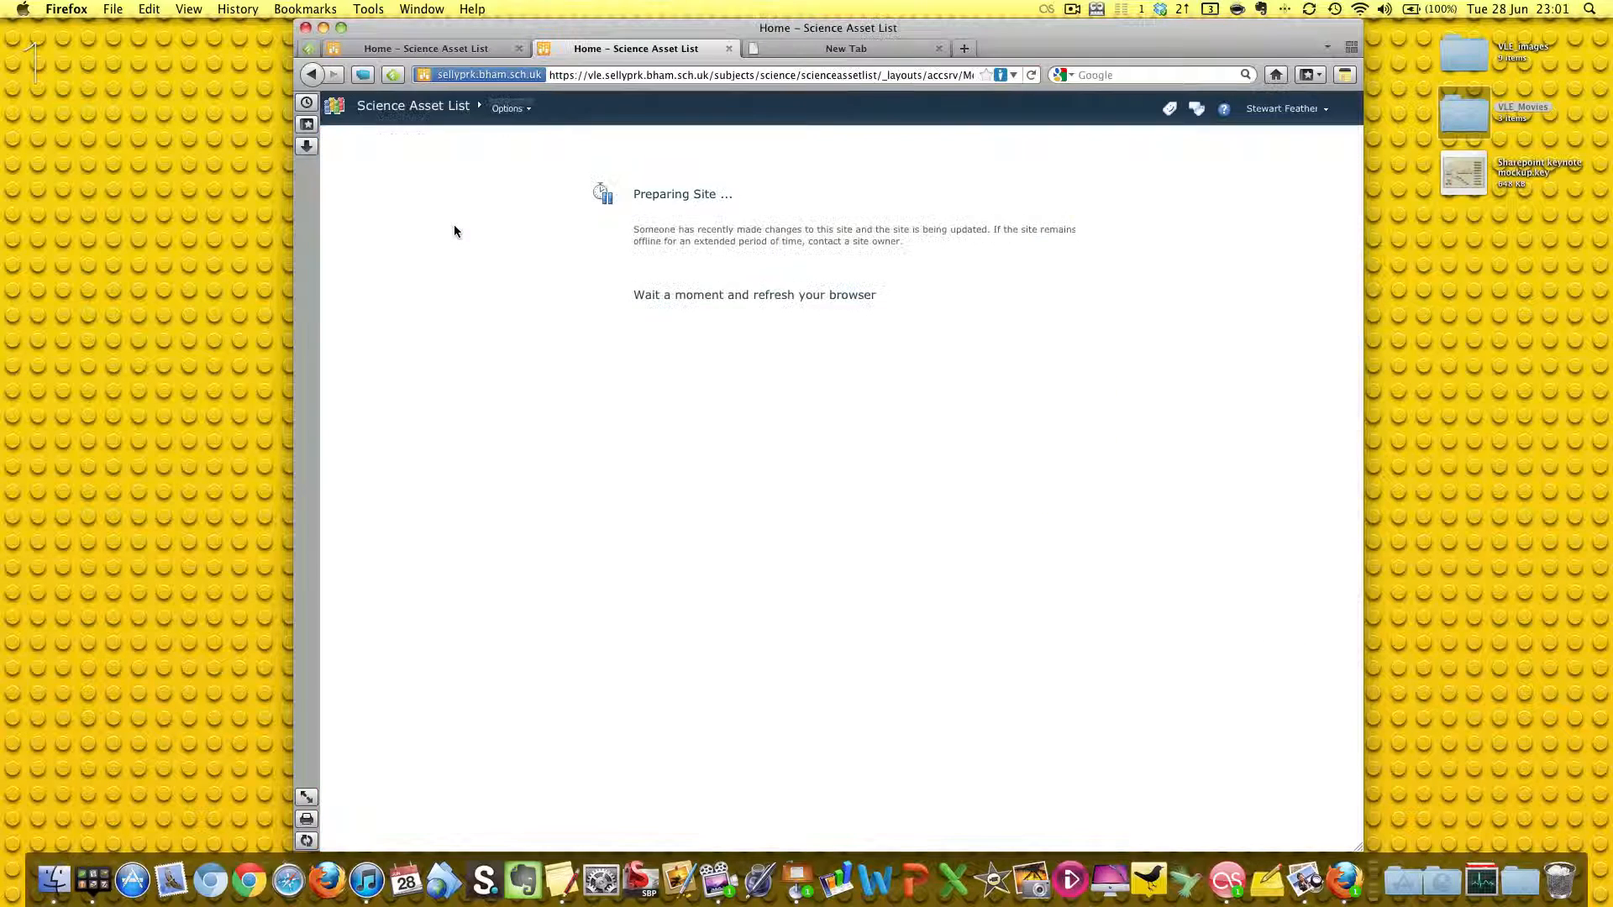
Switch to the Keynote mockup and highlight the Calendar, News & Announcements, Surveys & Polls and Staff Blog list entries in turn.
{"action": "key", "text": "ctrl+Right"}
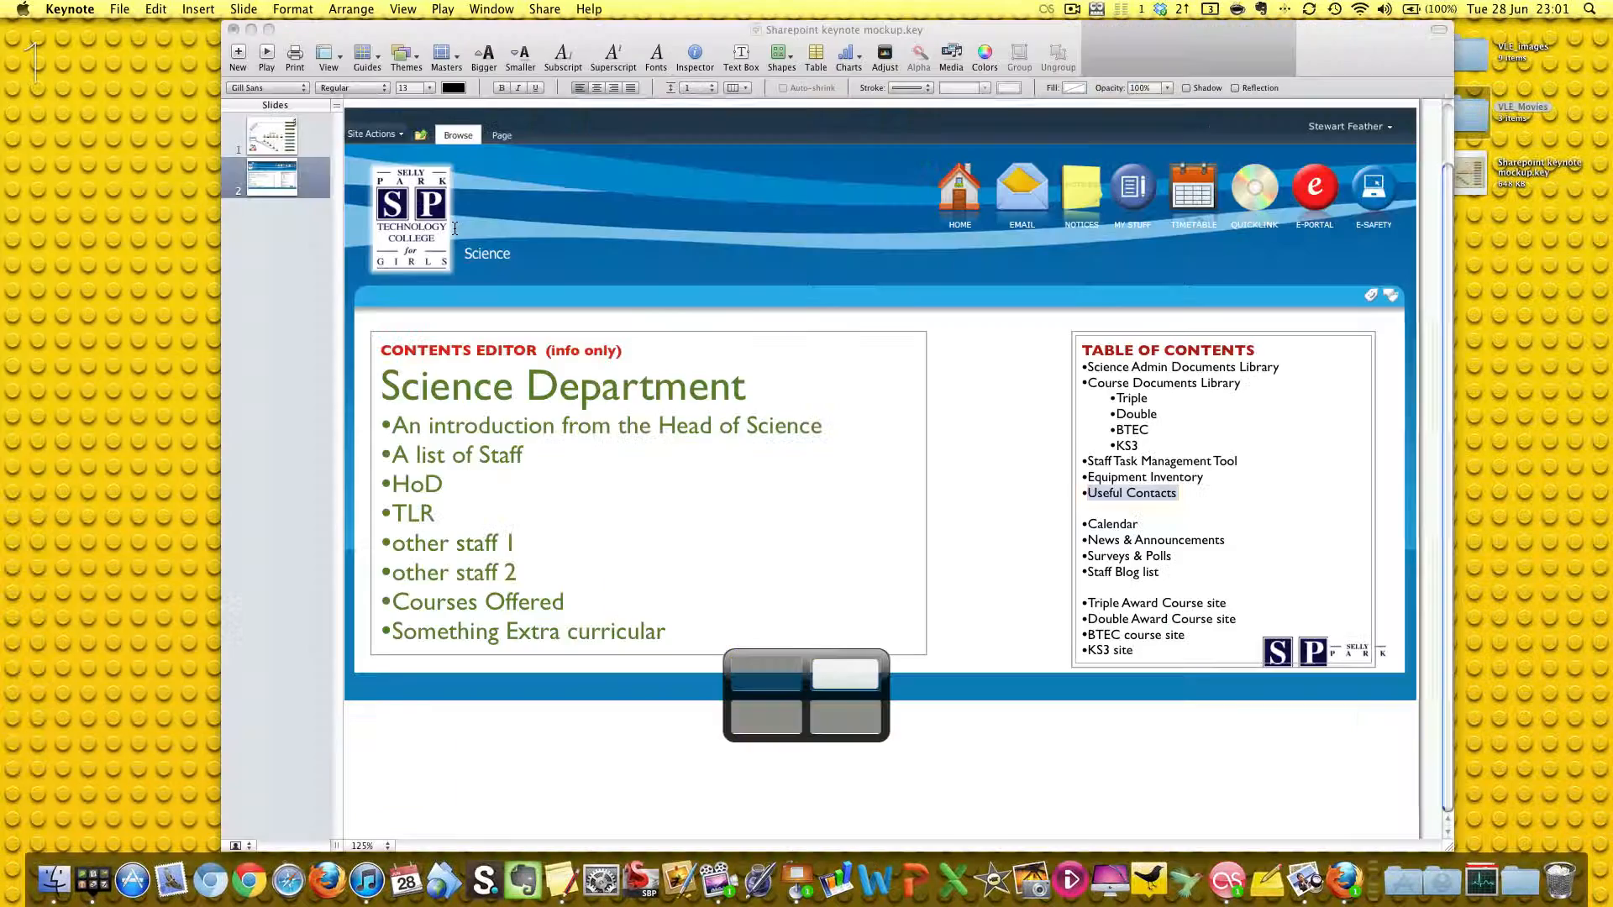
{"action": "double_click", "coordinate": [1113, 524]}
{"action": "left_click_drag", "start_coordinate": [1227, 542], "coordinate": [1070, 544]}
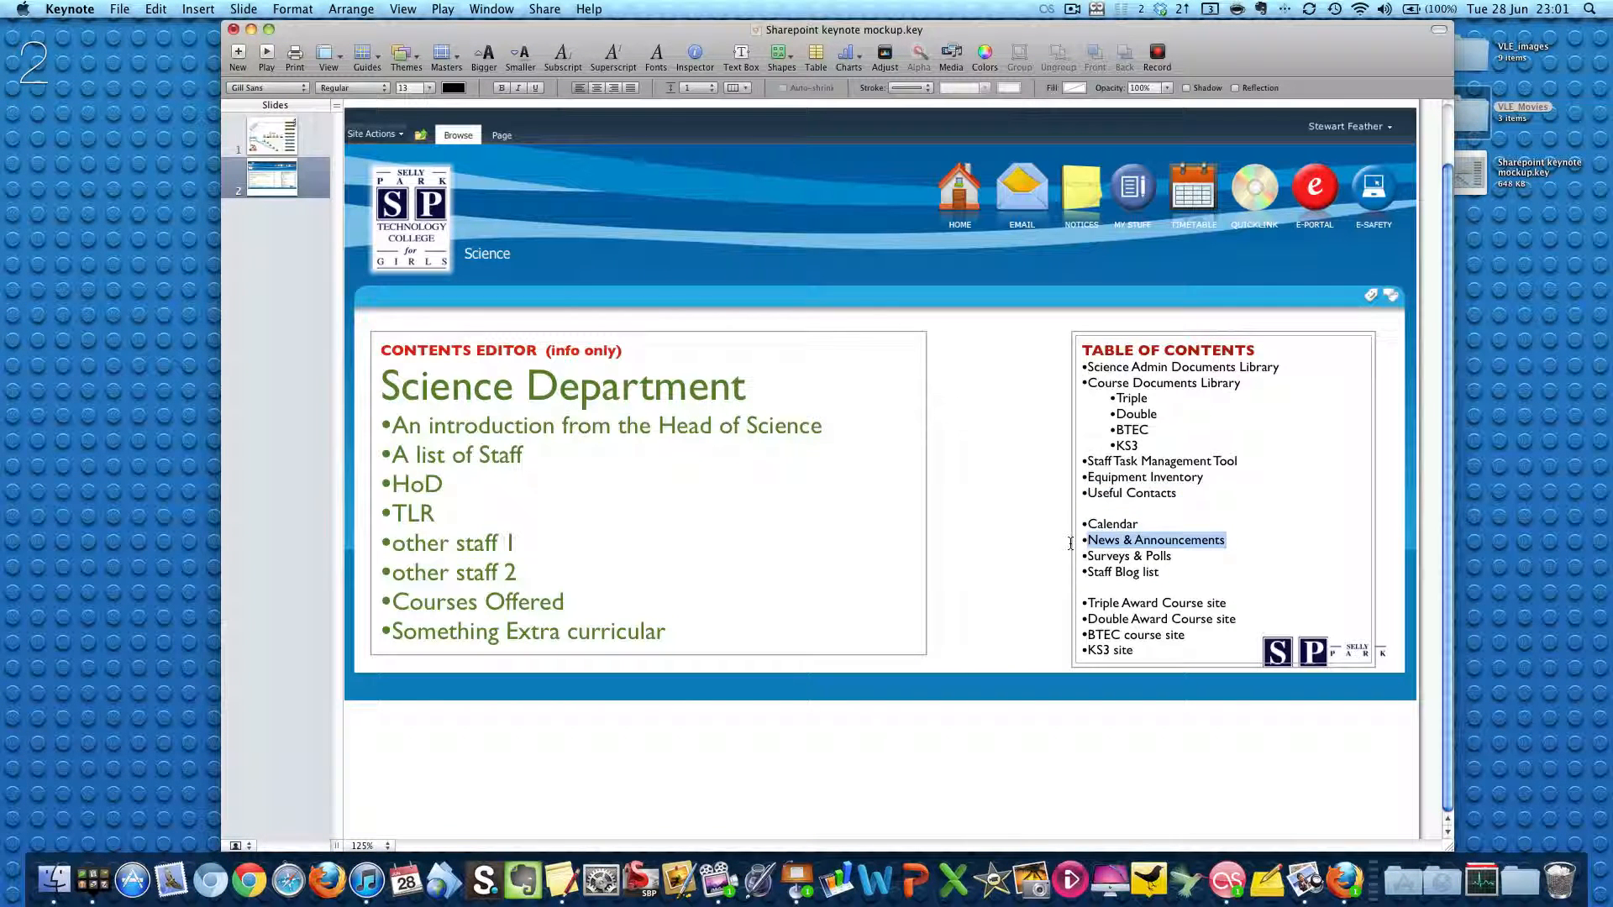
{"action": "left_click_drag", "start_coordinate": [1170, 556], "coordinate": [1089, 573]}
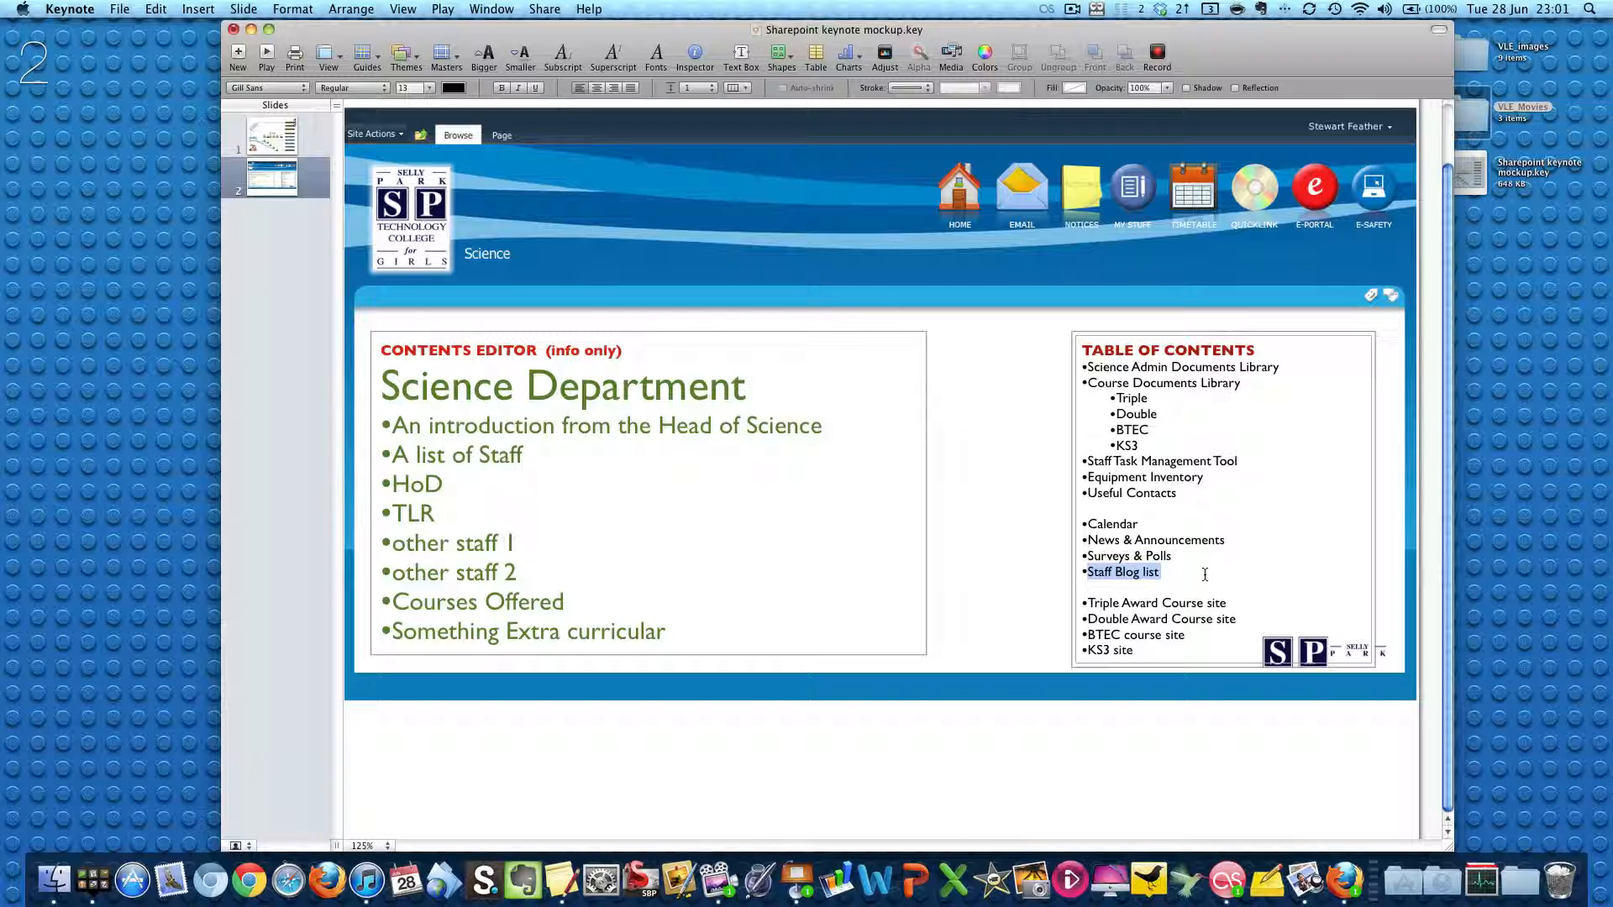
{"action": "left_click", "coordinate": [1072, 10]}
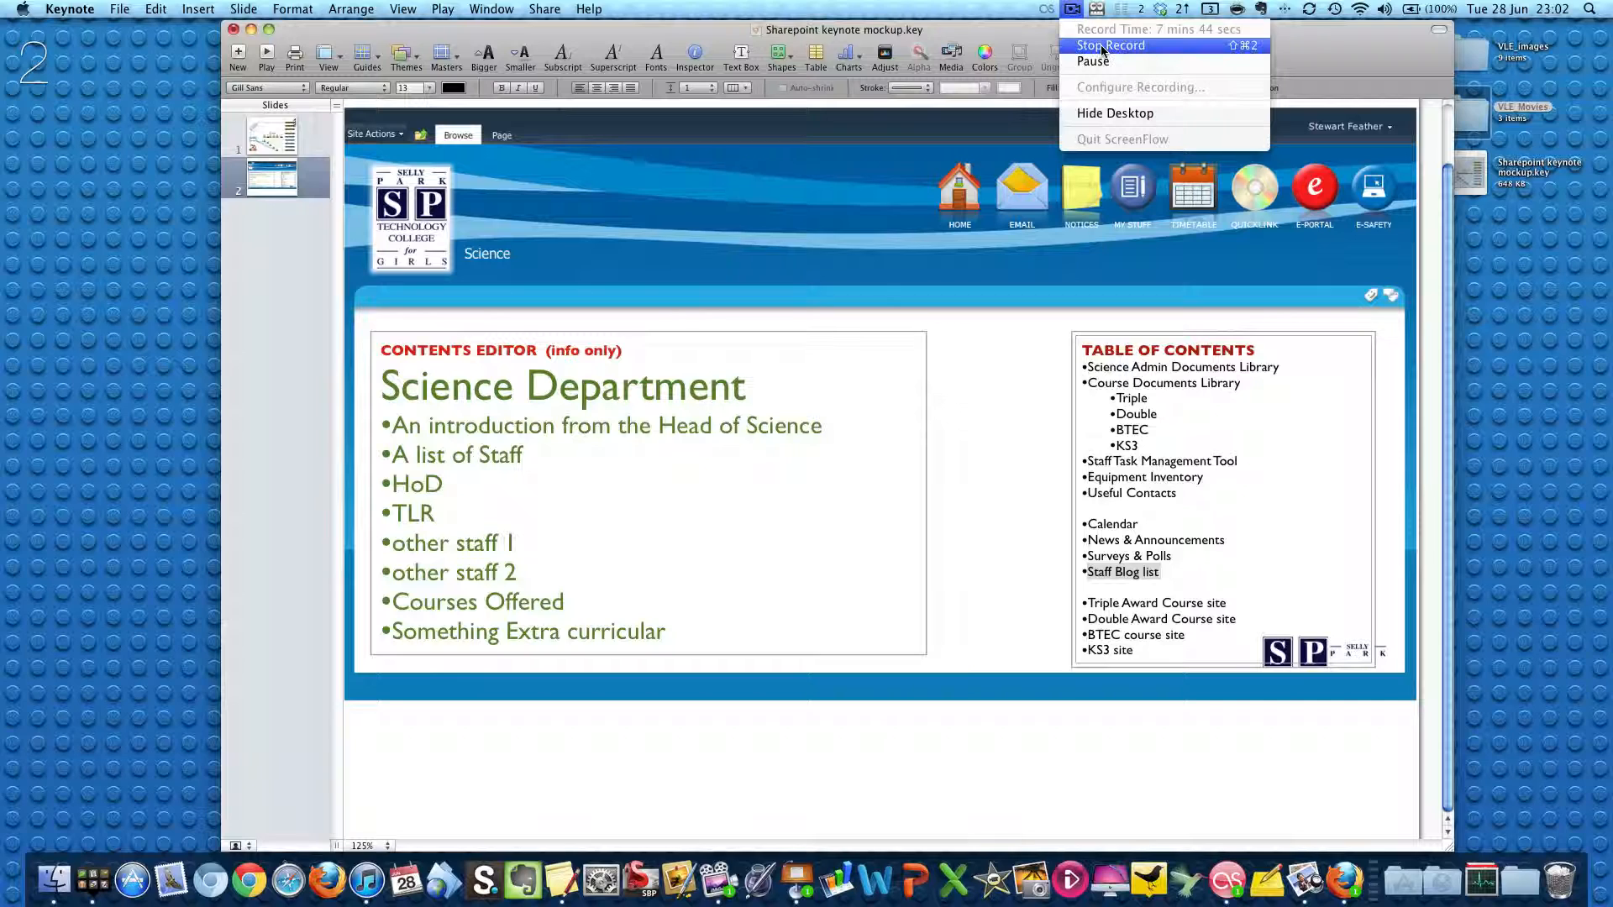